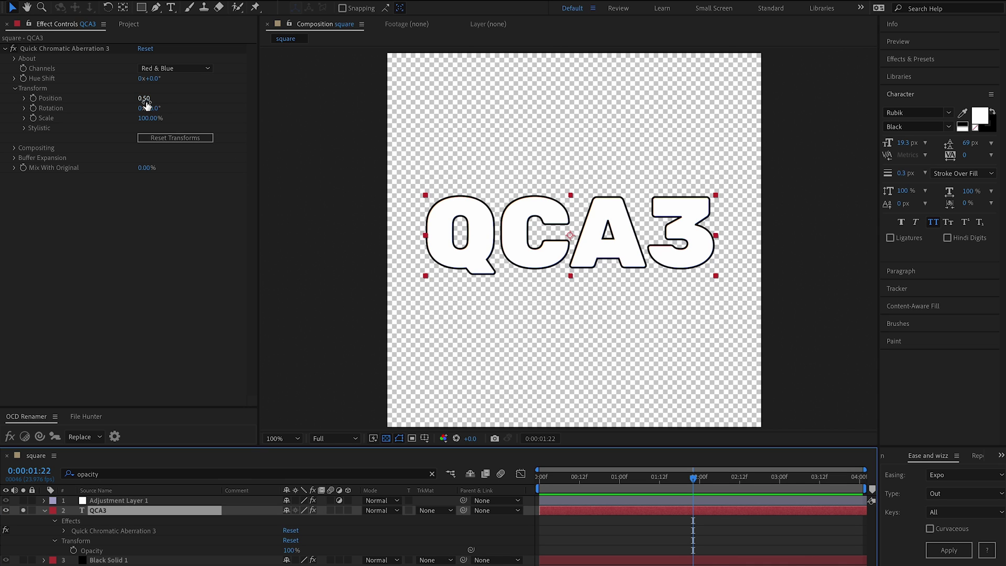
# Set the chromatic aberration Position to 19.50 on the QCA3 text and inspect the colour split up close.
pyautogui.moveTo(146, 106); pyautogui.dragTo(156, 100)
pyautogui.scroll(2, 621, 234)
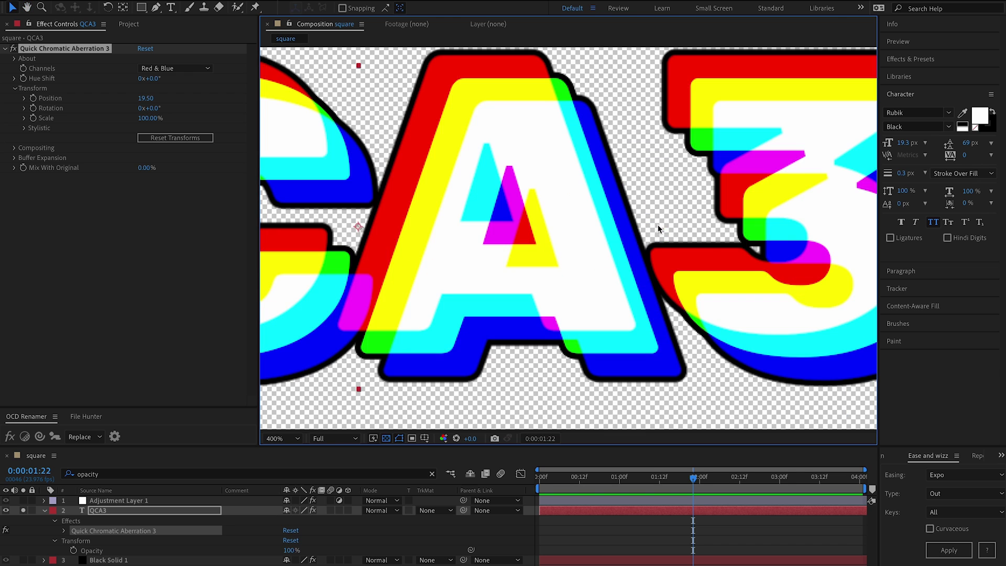
pyautogui.moveTo(696, 221); pyautogui.dragTo(562, 238)
pyautogui.scroll(-2, 533, 199)
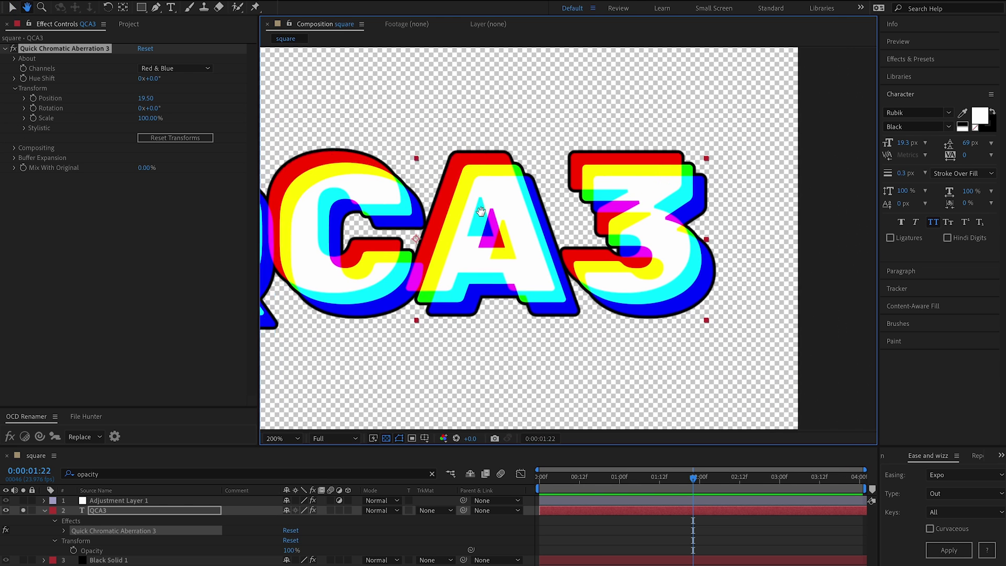
pyautogui.scroll(-1, 587, 214)
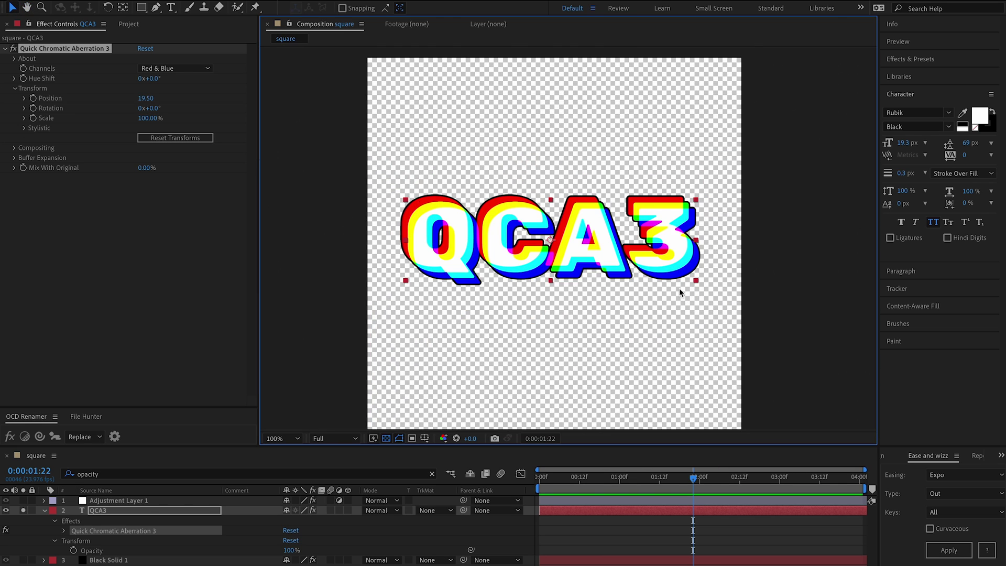
# Set the aberration Position to 36.50 and Rotation to 19° on the QCA3 text, with the buffer expansion settings revealed.
pyautogui.moveTo(146, 98); pyautogui.dragTo(170, 98)
pyautogui.click(14, 158)
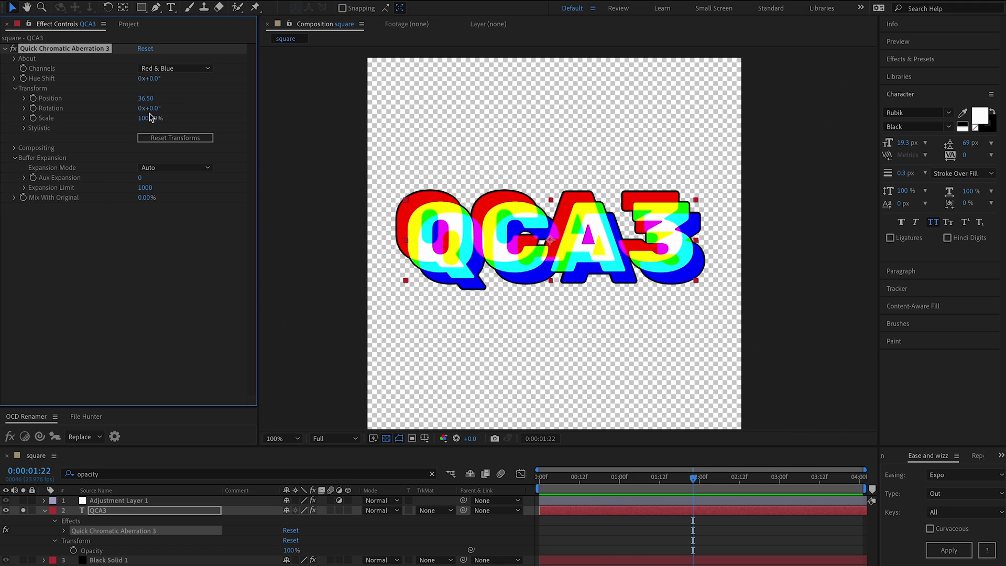
pyautogui.moveTo(149, 108); pyautogui.dragTo(159, 108)
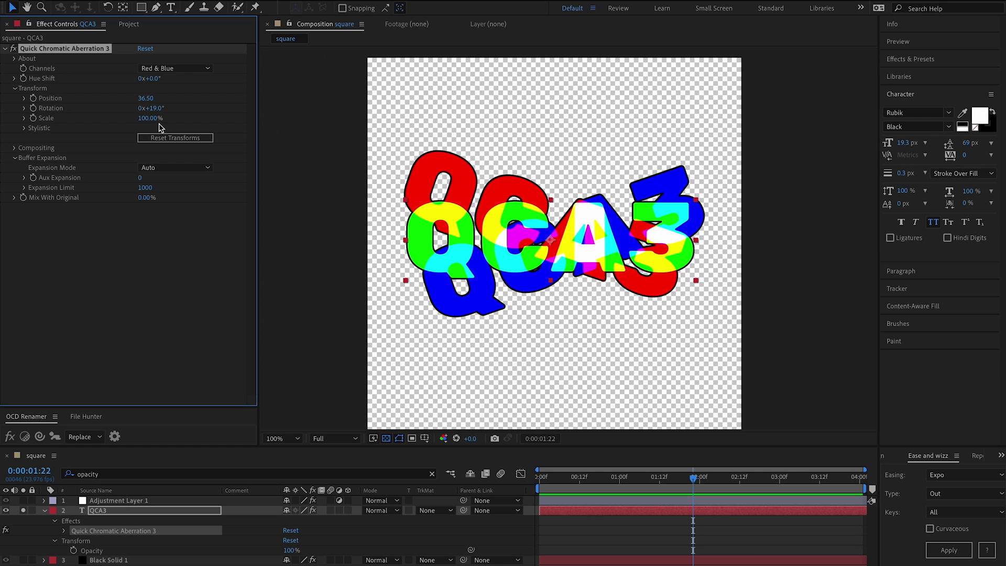
# Set the aberration Scale to 10% on the QCA3 text.
pyautogui.click(150, 118)
pyautogui.write('10')
pyautogui.press('Return')
pyautogui.scroll(-1, 571, 264)
pyautogui.scroll(1, 406, 228)
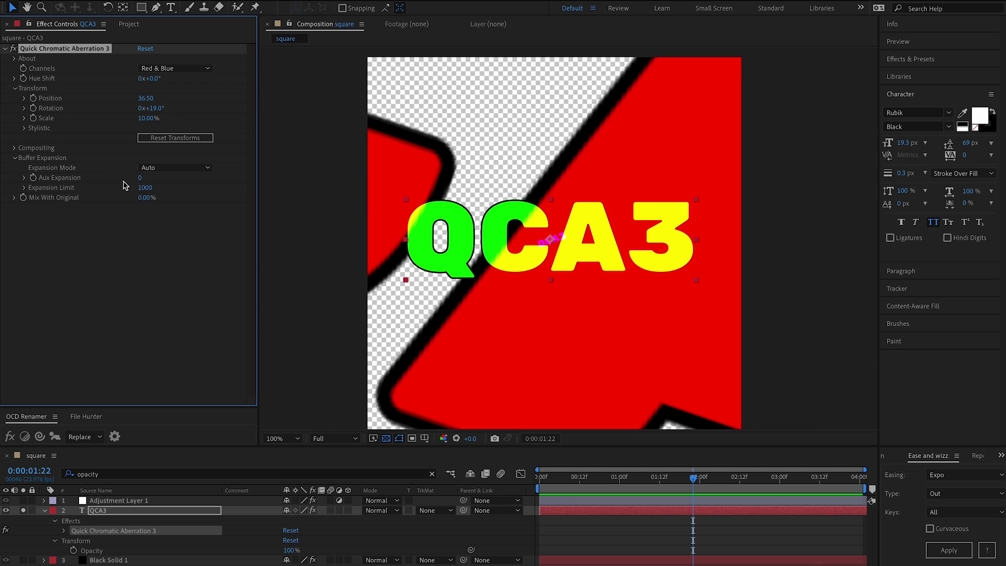
# Set the buffer Expansion Limit of the aberration effect to 100.
pyautogui.click(140, 187)
pyautogui.write('100')
pyautogui.press('Return')
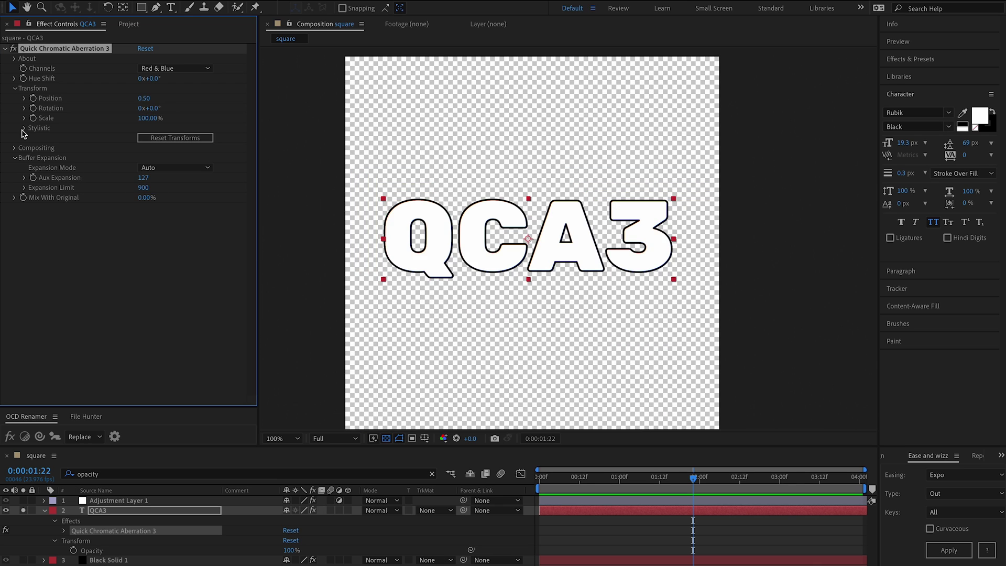
# Reveal the stylistic settings, set Distort Uniform to 66%, and set the buffer's Aux Expansion to 167.
pyautogui.click(24, 128)
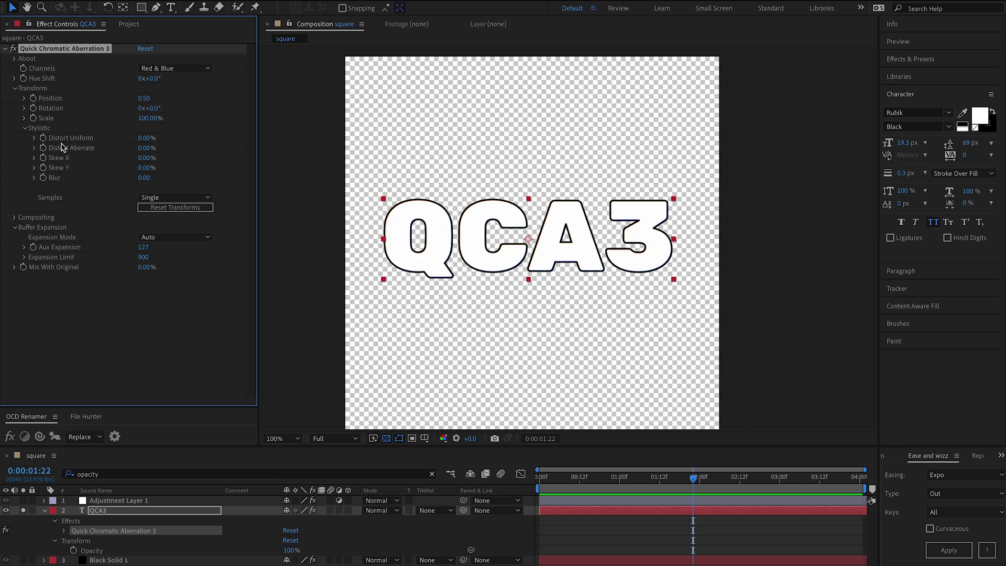
pyautogui.moveTo(143, 138); pyautogui.dragTo(181, 139)
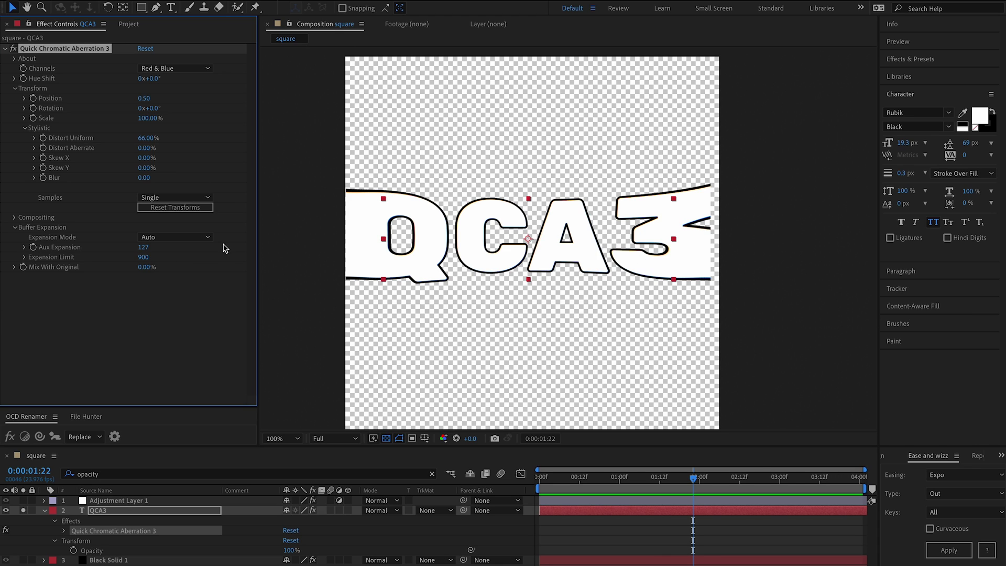
pyautogui.moveTo(154, 253); pyautogui.dragTo(688, 258)
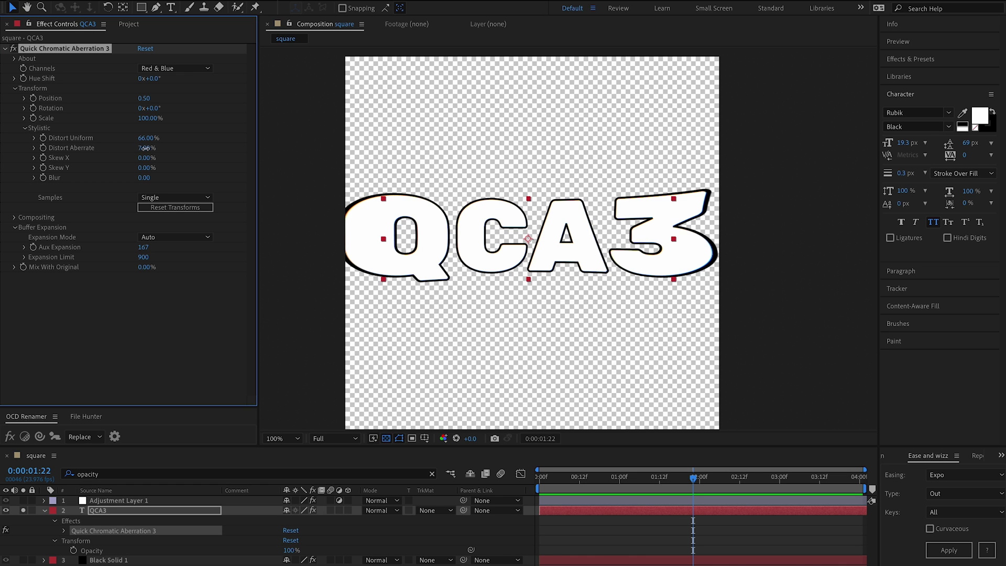
# Set Distort Aberrate to 6% and switch Samples to Auto, checking the blurred fringes on the outer letters.
pyautogui.moveTo(148, 149)
pyautogui.mouseDown()
pyautogui.moveTo(173, 148)
pyautogui.moveTo(134, 148)
pyautogui.moveTo(149, 148)
pyautogui.moveTo(145, 160)
pyautogui.mouseUp()
pyautogui.hotkey('ctrl', 'z')
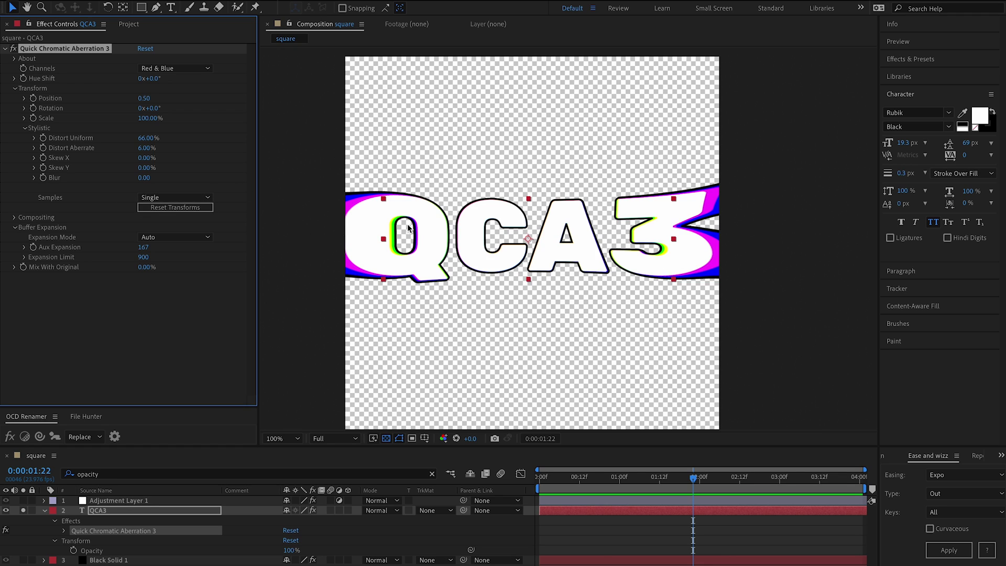
pyautogui.click(168, 197)
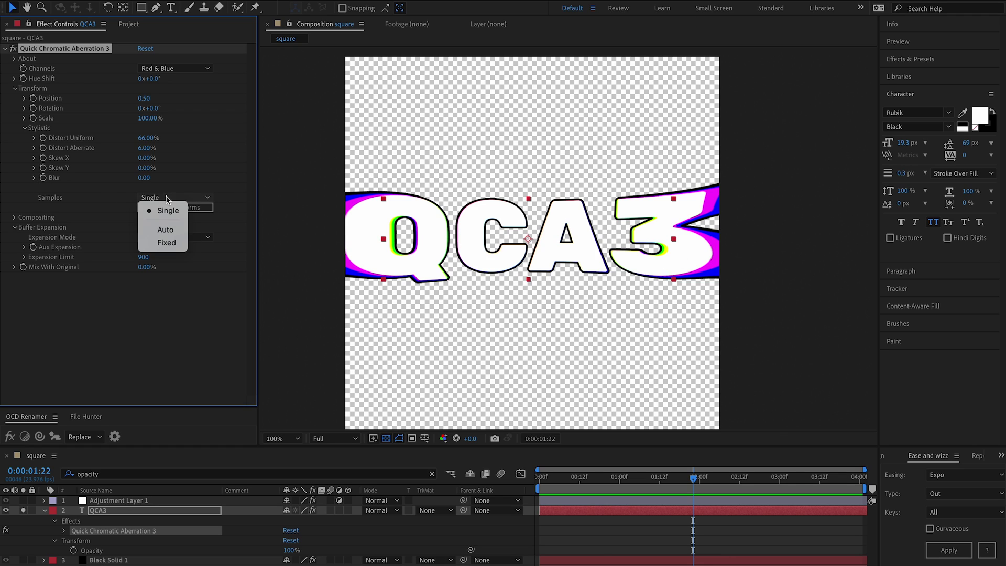
pyautogui.click(165, 230)
pyautogui.scroll(2, 652, 241)
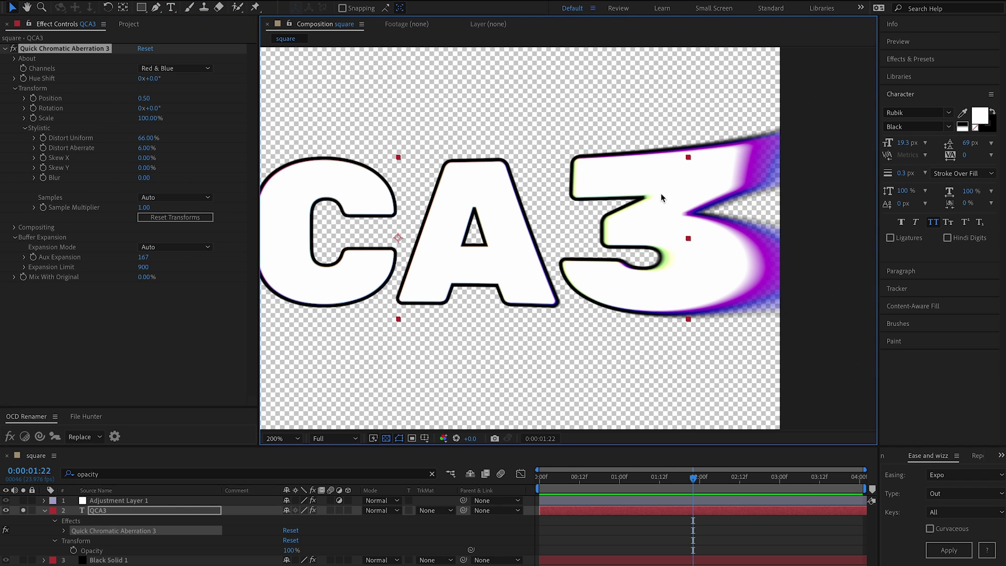
pyautogui.moveTo(742, 187); pyautogui.dragTo(656, 195)
pyautogui.hscroll(-1, 507, 227)
pyautogui.scroll(-2, 532, 228)
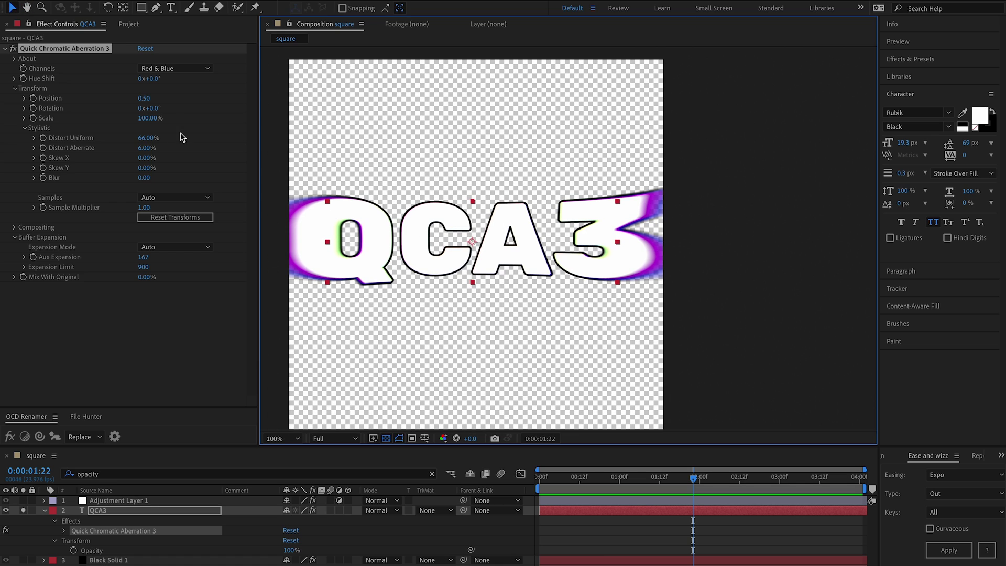
# Set the aberration Rotation to 45° with automatic sampling and examine the smeared colours up close.
pyautogui.click(146, 109)
pyautogui.write('45')
pyautogui.press('Return')
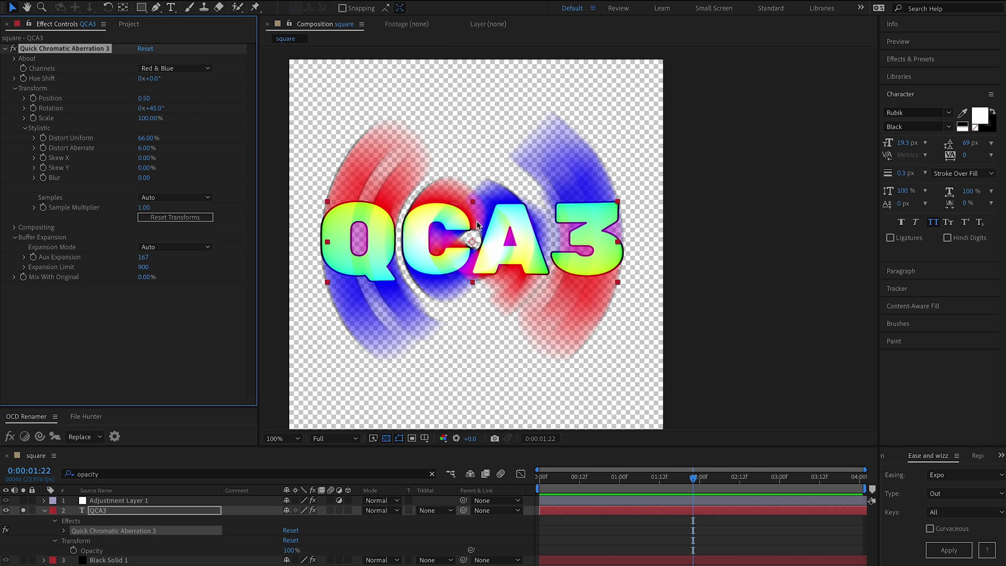
pyautogui.scroll(2, 476, 222)
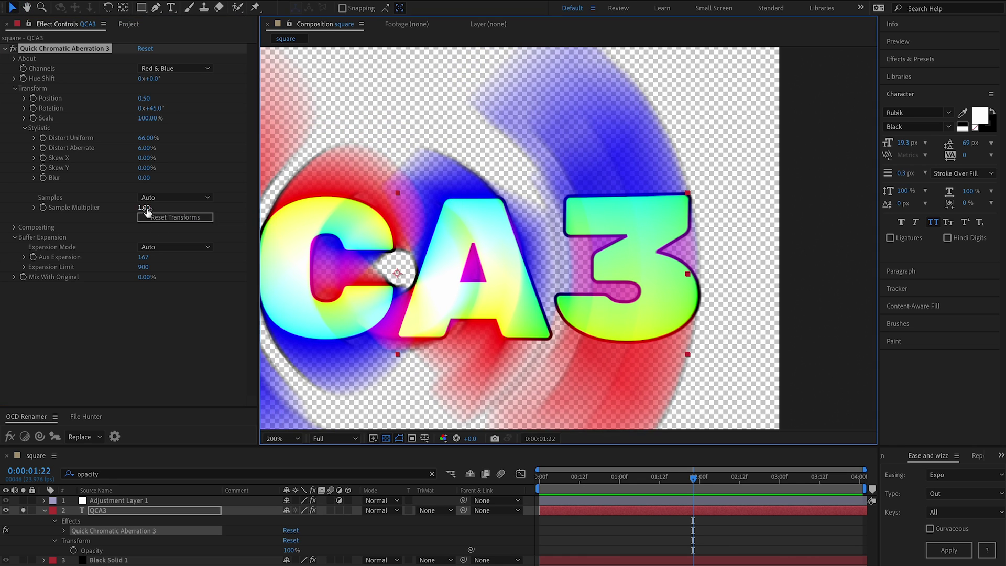
# Set the Sample Multiplier to 0.10 and view the whole QCA3 text.
pyautogui.click(144, 208)
pyautogui.press('Return')
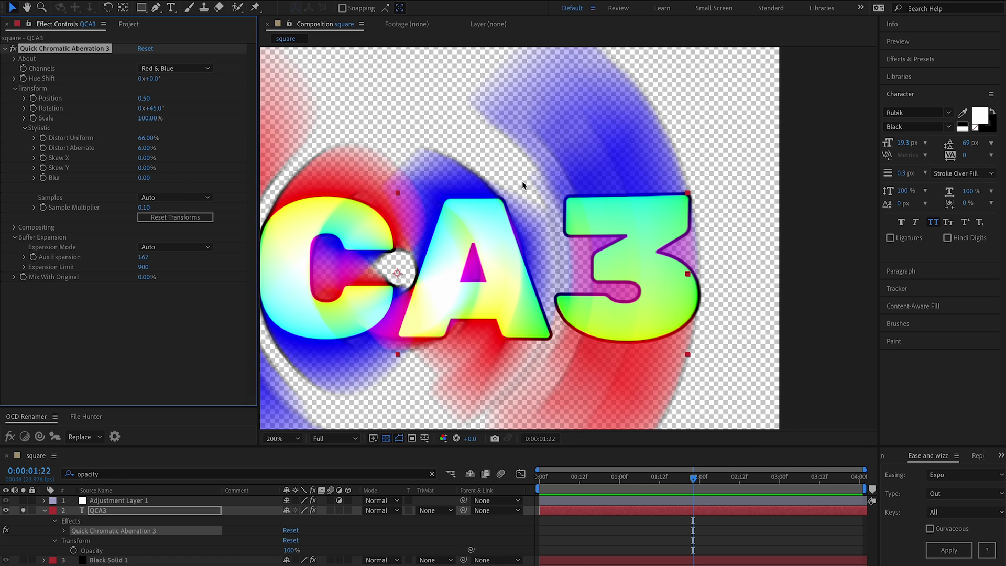
pyautogui.moveTo(522, 181); pyautogui.dragTo(543, 181)
pyautogui.press('/')
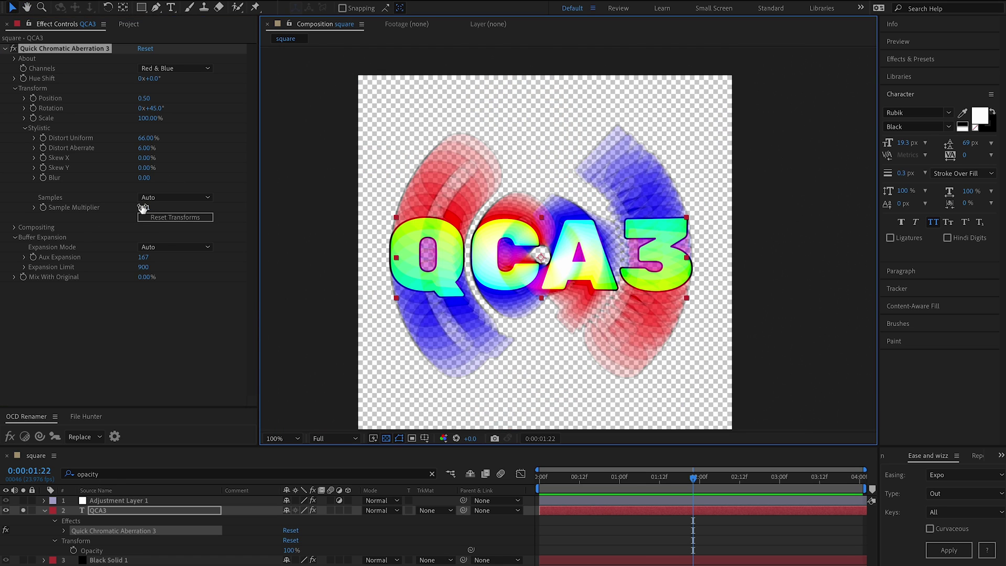
# Reset the effect's transforms and set the aberration Position to 34.50.
pyautogui.click(149, 217)
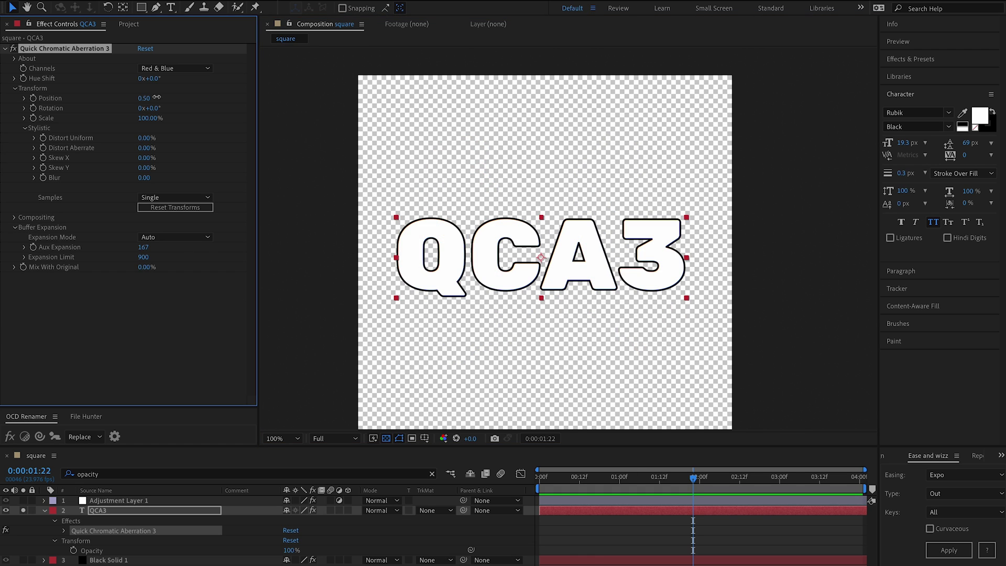
pyautogui.scroll(2, 512, 175)
# Switch the aberration channels to Green & Blue and set the Hue Shift to 48°.
pyautogui.click(178, 69)
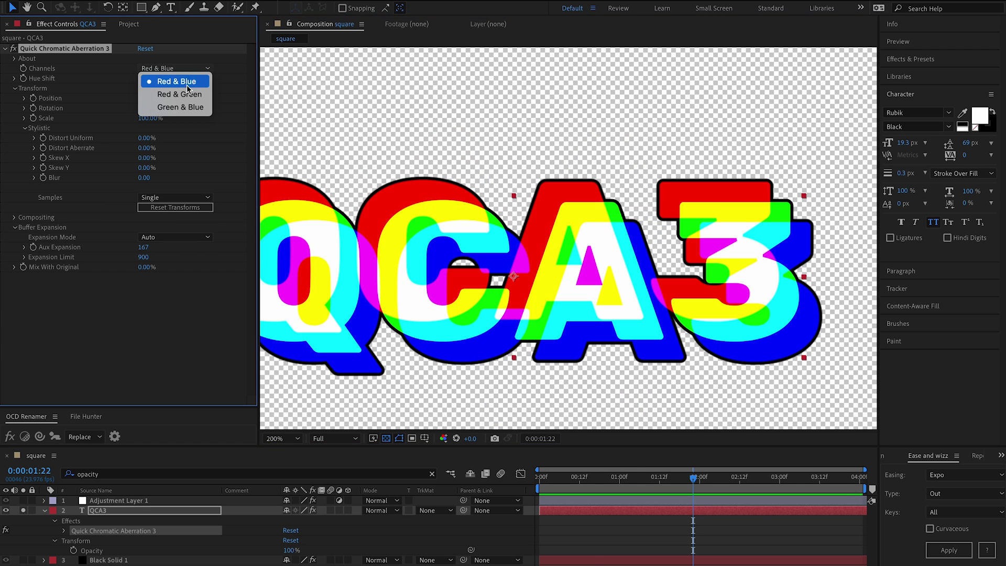
pyautogui.click(180, 107)
pyautogui.moveTo(534, 185); pyautogui.dragTo(579, 177)
pyautogui.moveTo(149, 78); pyautogui.dragTo(185, 77)
pyautogui.scroll(-2, 477, 243)
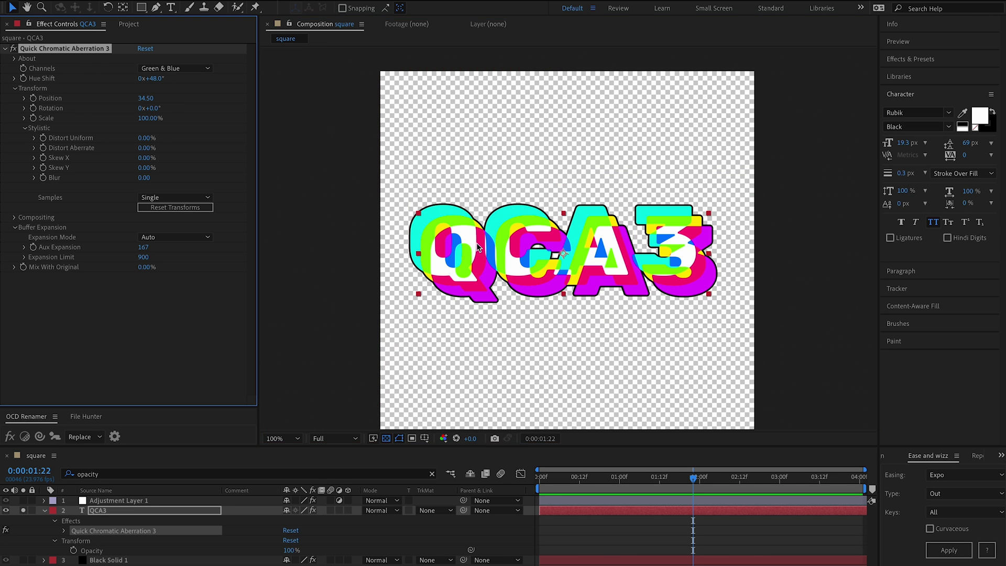
pyautogui.moveTo(477, 244); pyautogui.dragTo(471, 237)
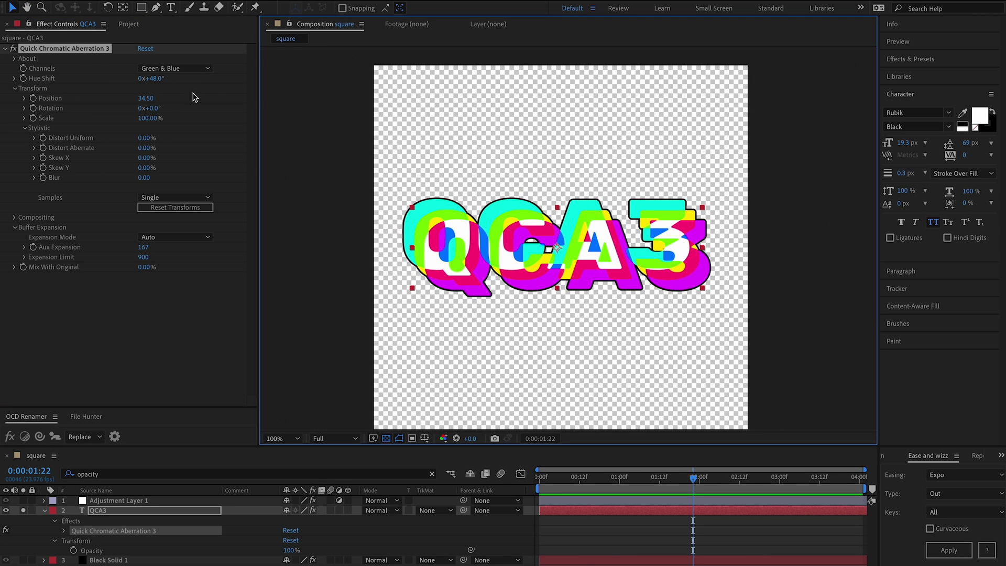
# Set the Hue Shift to 0° while keeping the Green & Blue channels.
pyautogui.click(175, 69)
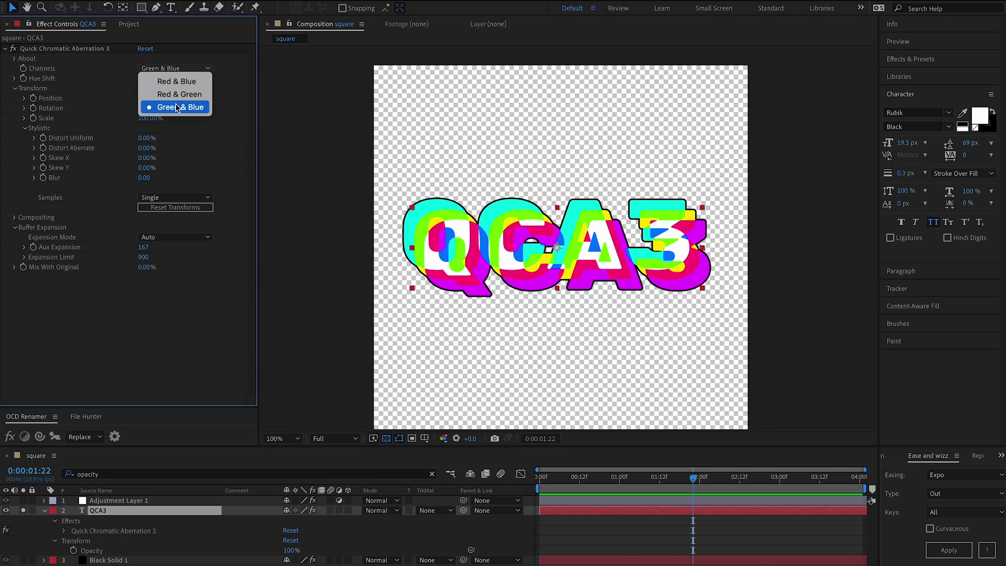
pyautogui.click(103, 77)
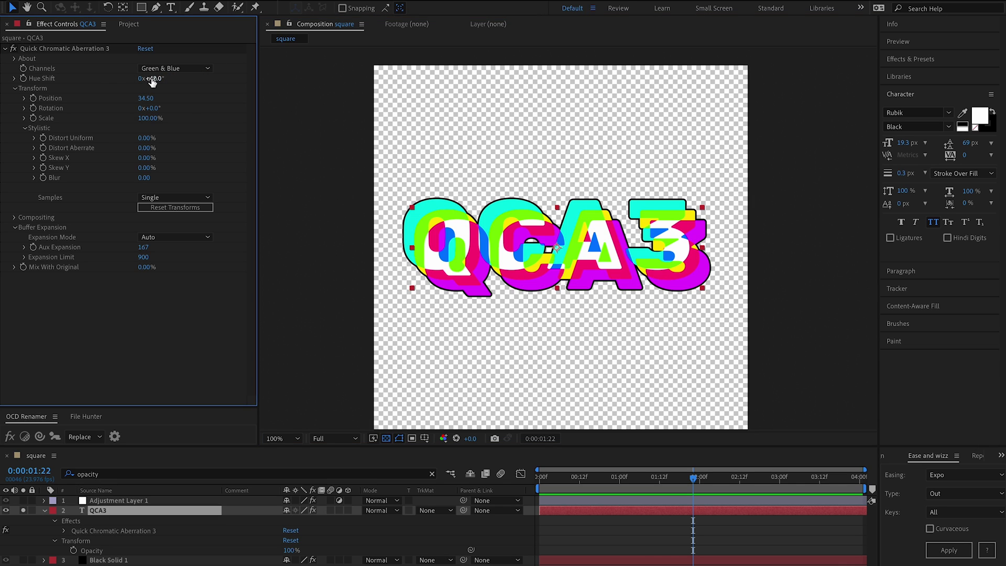
pyautogui.click(153, 78)
pyautogui.write('0')
pyautogui.press('Return')
# Reveal the compositing settings, enable Repeat Edge Pixels on the QCA3 text, and set Aux Expansion to 82.
pyautogui.click(15, 217)
pyautogui.moveTo(500, 224); pyautogui.dragTo(446, 209)
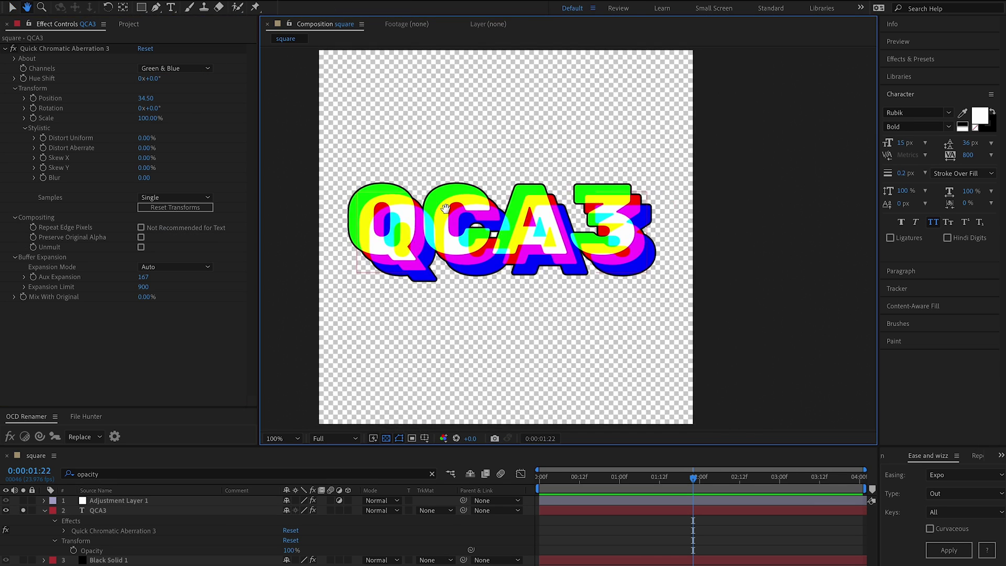
pyautogui.click(469, 217)
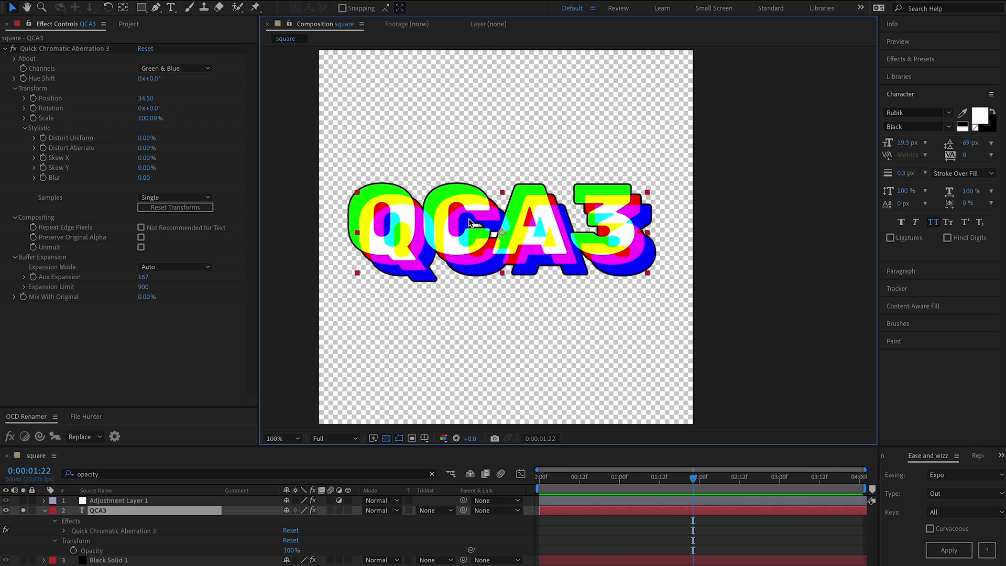
pyautogui.click(153, 229)
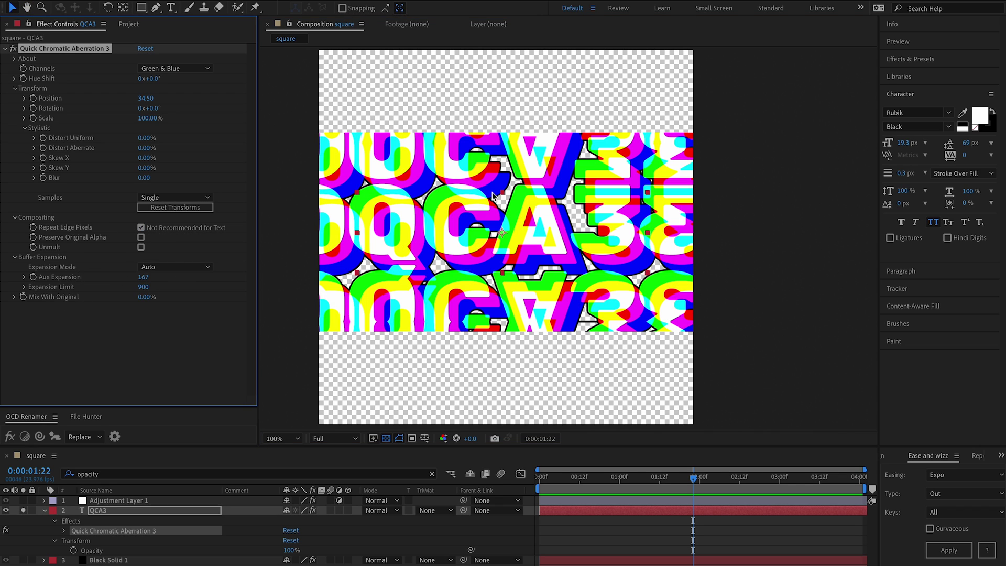
pyautogui.moveTo(143, 277); pyautogui.dragTo(86, 278)
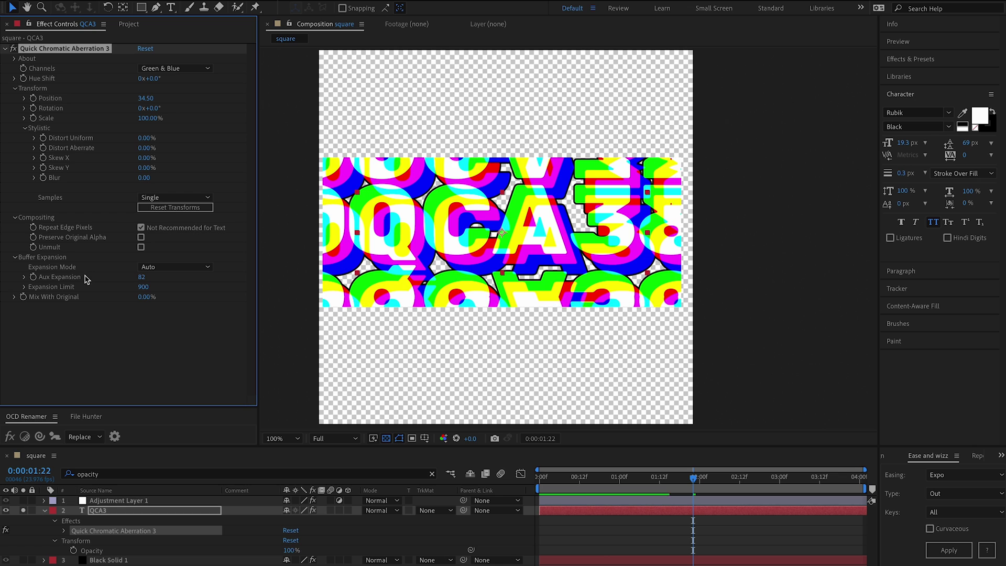
# Disable Repeat Edge Pixels on the QCA3 text and unsolo its layer.
pyautogui.click(140, 227)
pyautogui.click(23, 510)
# Set the aberration Position on Adjustment Layer 1 to 44.50.
pyautogui.click(94, 501)
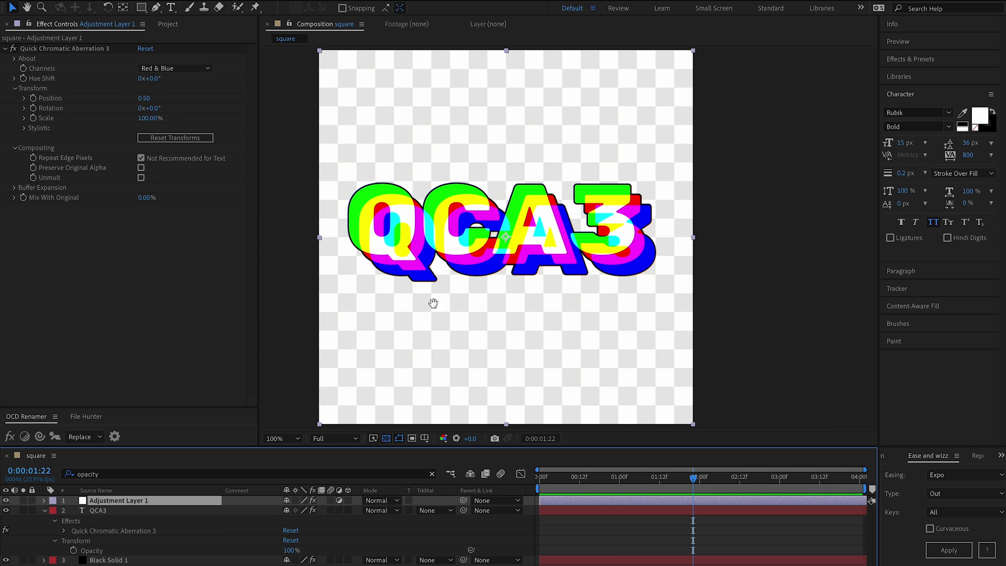
pyautogui.moveTo(433, 298); pyautogui.dragTo(465, 349)
pyautogui.moveTo(143, 98); pyautogui.dragTo(87, 154)
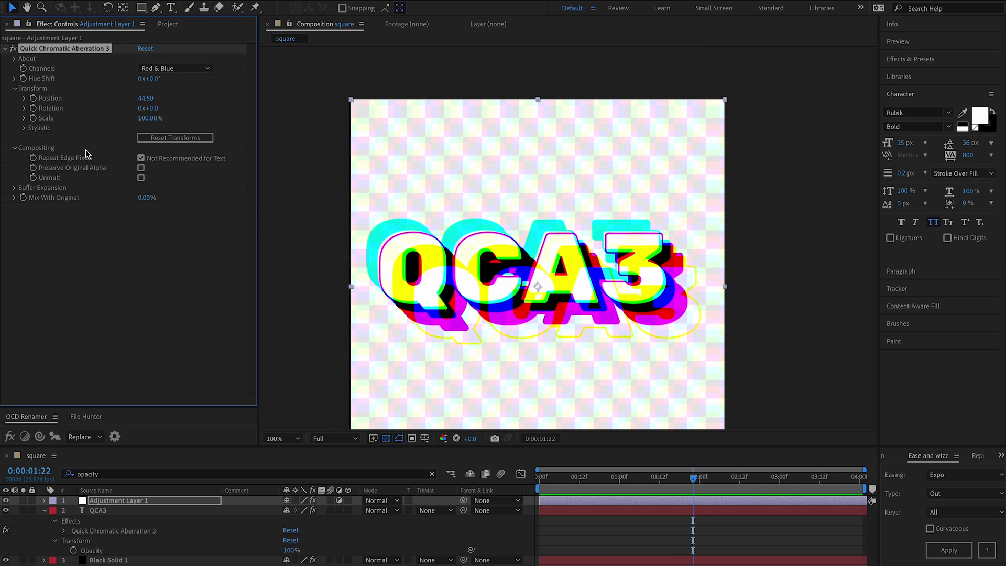
# Turn Repeat Edge Pixels off and back on for Adjustment Layer 1 to compare the composition's borders.
pyautogui.click(141, 158)
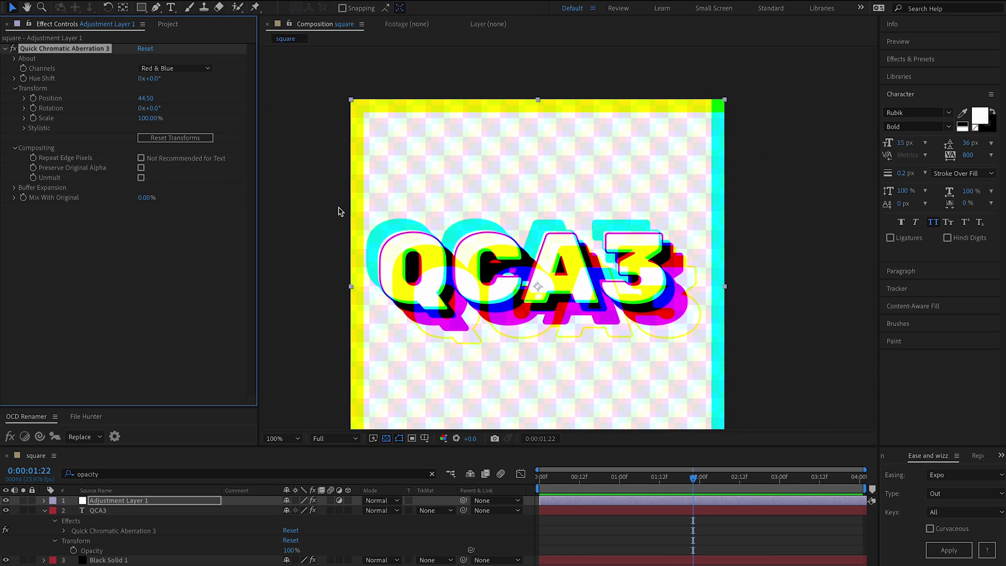
pyautogui.press(',')
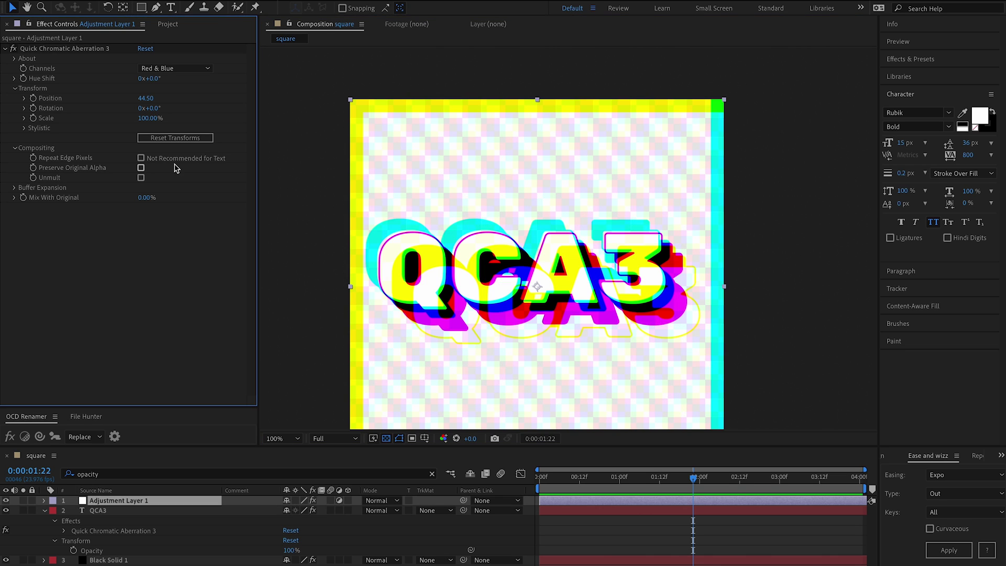
pyautogui.click(179, 159)
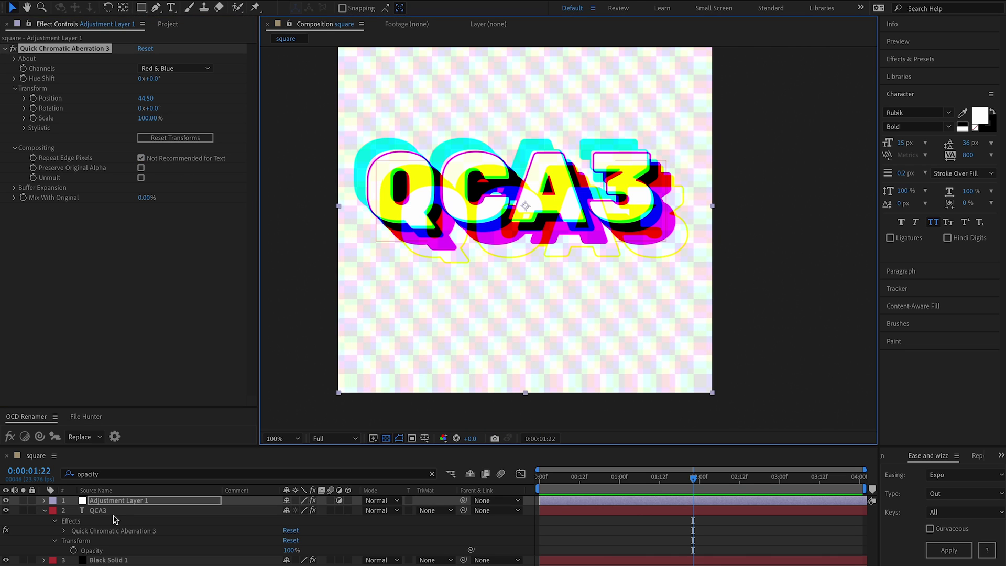
# Select the QCA3 text layer and solo it.
pyautogui.click(114, 512)
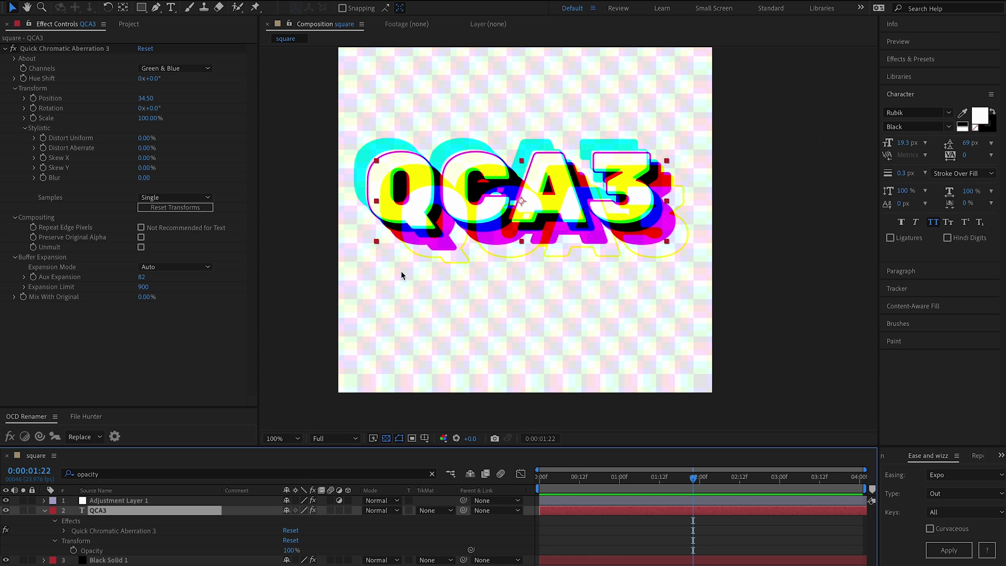
pyautogui.click(23, 510)
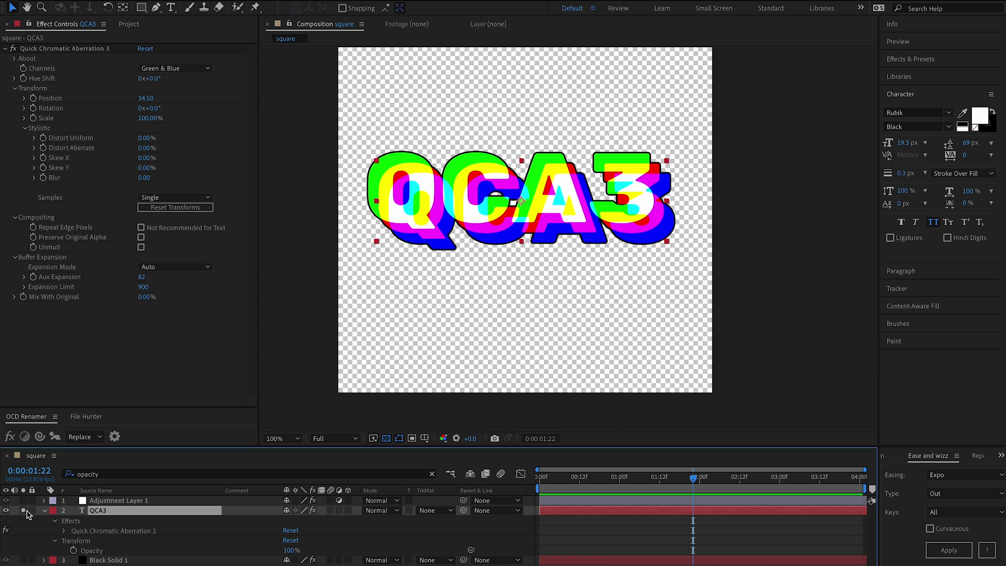
# Enable Preserve Original Alpha for the QCA3 text and inspect its alpha channel with the effect switched off and on.
pyautogui.click(141, 237)
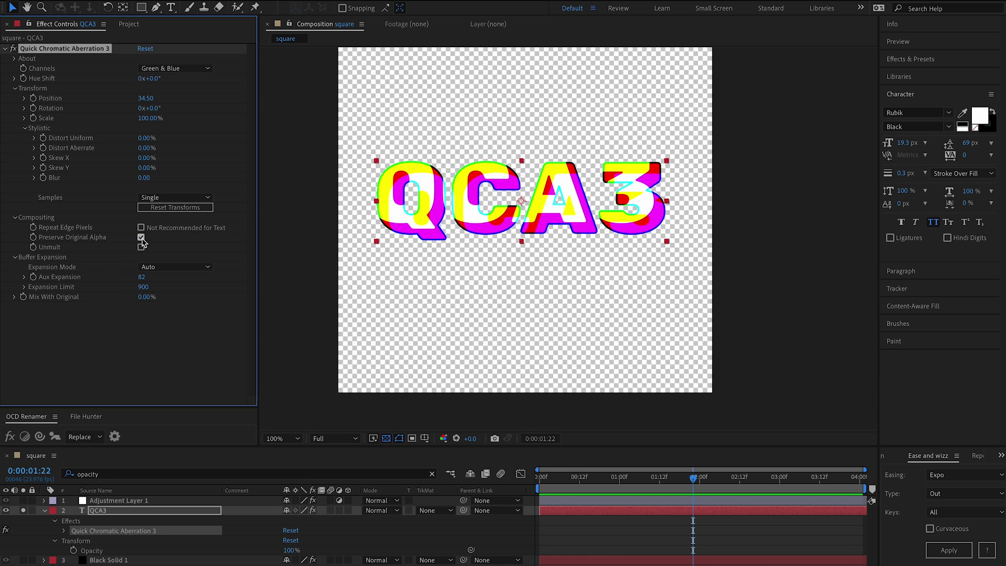
pyautogui.hotkey('alt', '4')
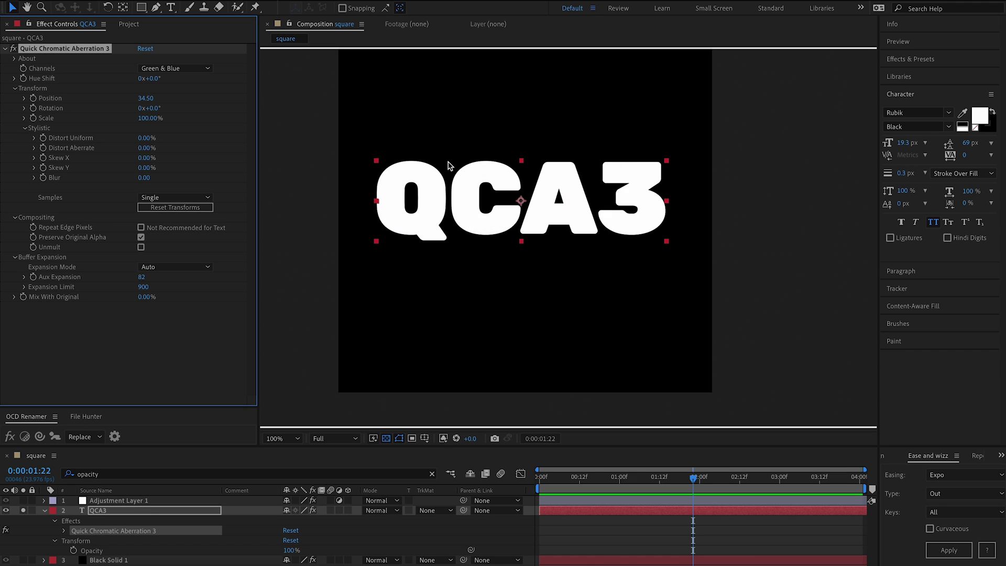
pyautogui.click(14, 48)
# Set the aberration Position on the QCA3 text to -8.50 and inspect the letter edges up close.
pyautogui.moveTo(146, 98); pyautogui.dragTo(126, 102)
pyautogui.scroll(1, 473, 159)
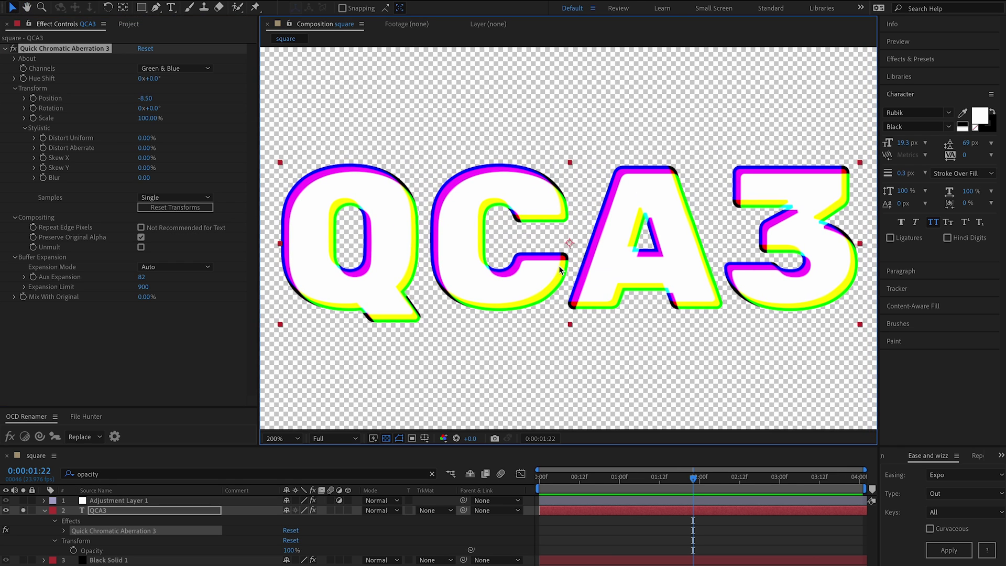
pyautogui.scroll(-1, 505, 243)
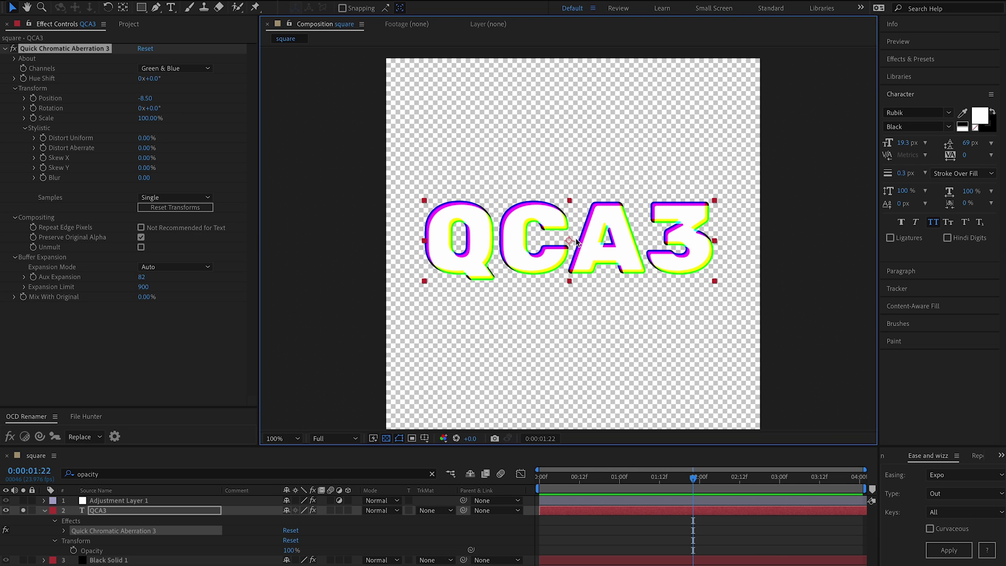
pyautogui.scroll(2, 577, 243)
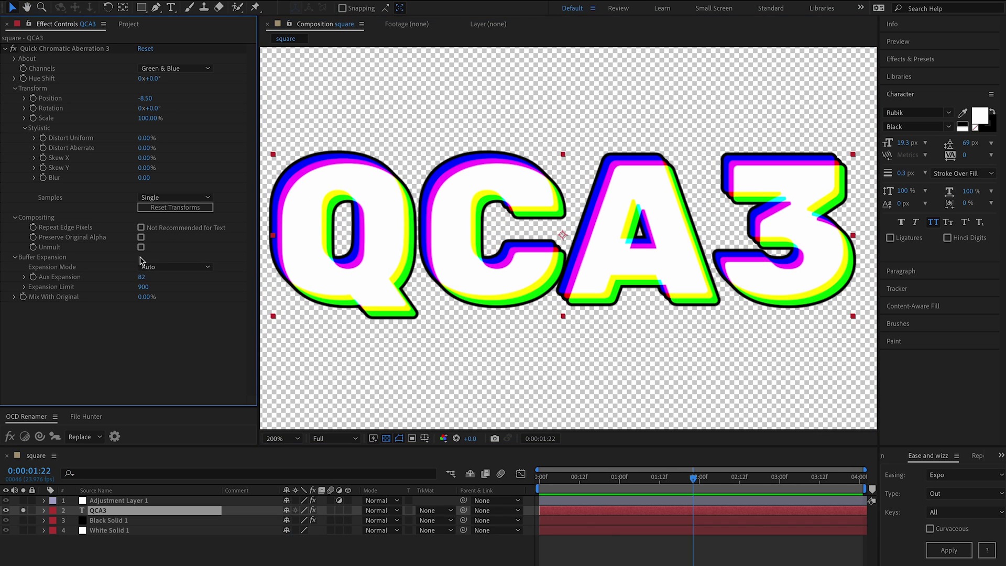
# Turn Unmult on and back off for the QCA3 text to compare the black outlines around the letters.
pyautogui.click(141, 246)
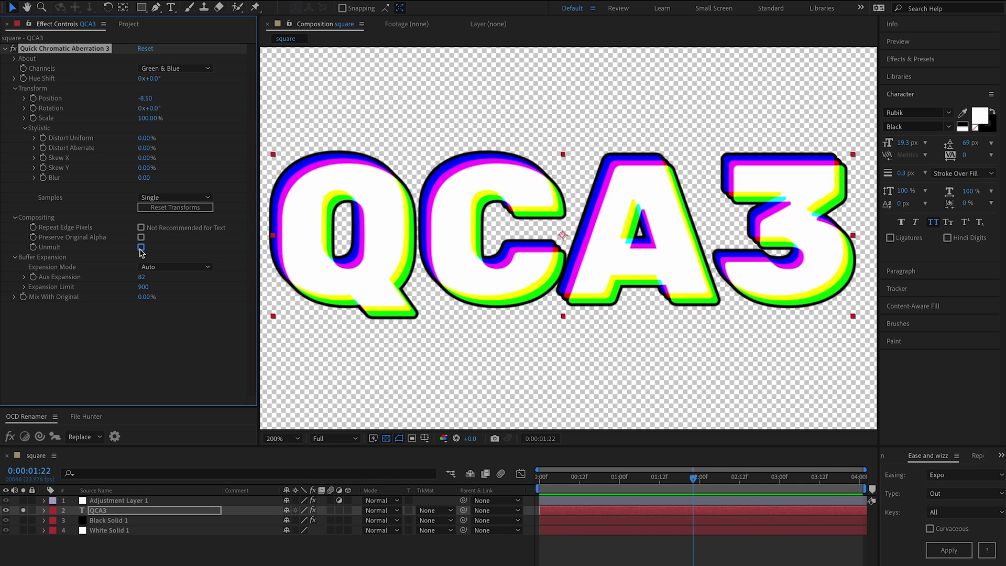
pyautogui.click(141, 247)
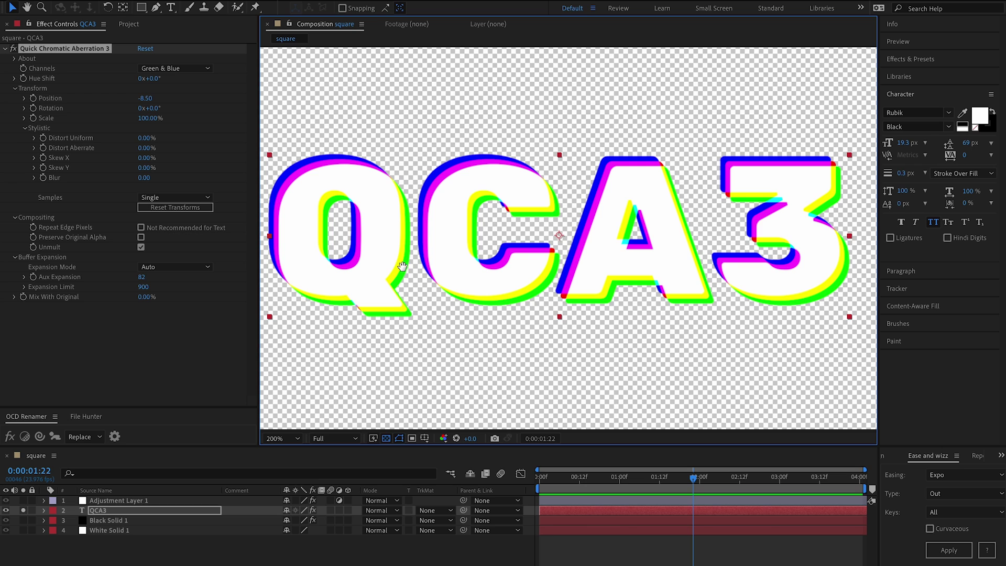
pyautogui.moveTo(403, 266); pyautogui.dragTo(406, 269)
pyautogui.press('v')
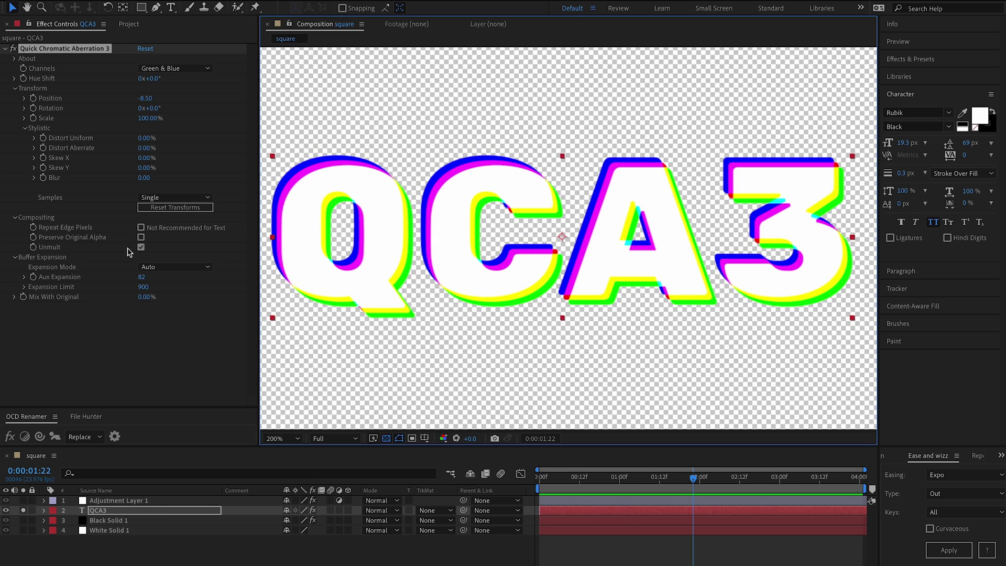
pyautogui.scroll(-1, 434, 266)
pyautogui.scroll(1, 433, 266)
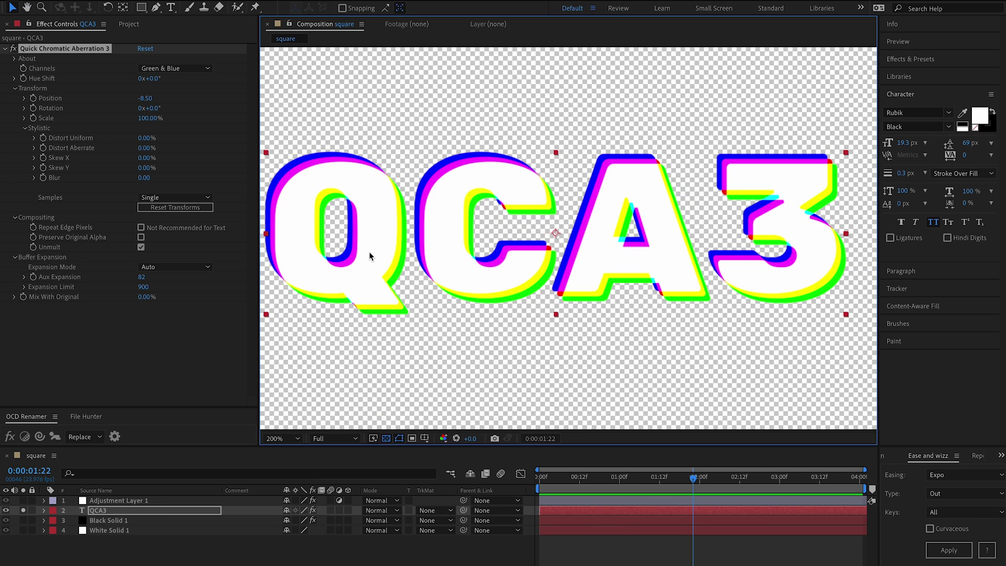
pyautogui.click(141, 247)
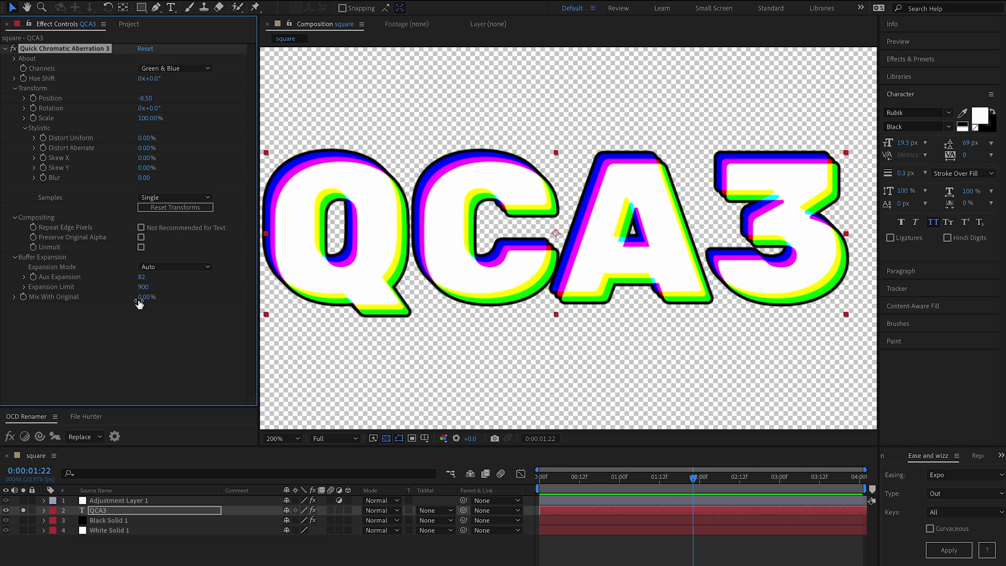
# Filter the timeline properties by "opac" and try the effect's Effect Opacity as a comparison with Mix With Original.
pyautogui.moveTo(143, 297)
pyautogui.mouseDown()
pyautogui.moveTo(238, 307)
pyautogui.moveTo(138, 306)
pyautogui.mouseUp()
pyautogui.click(84, 474)
pyautogui.write('opac')
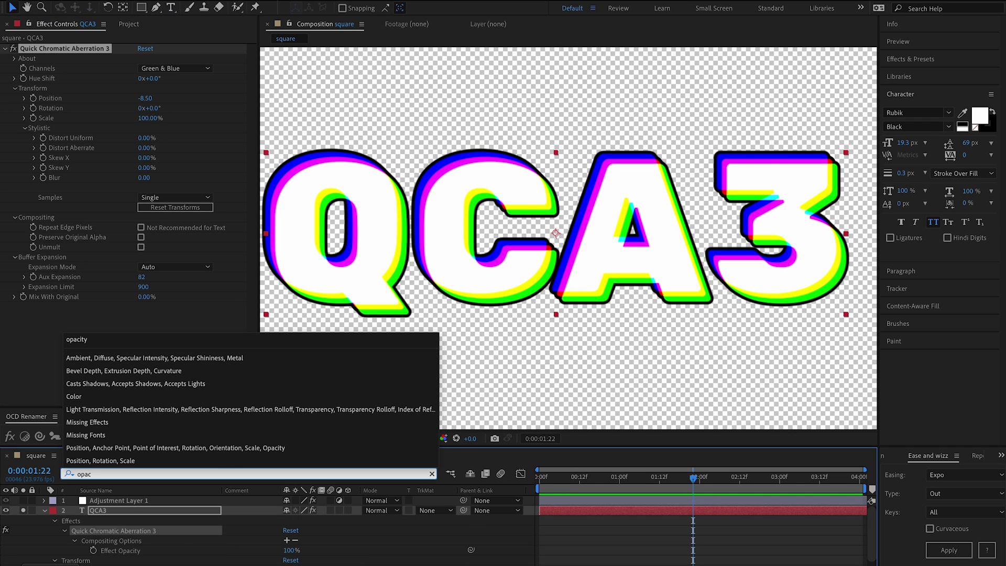
pyautogui.click(250, 532)
pyautogui.click(309, 558)
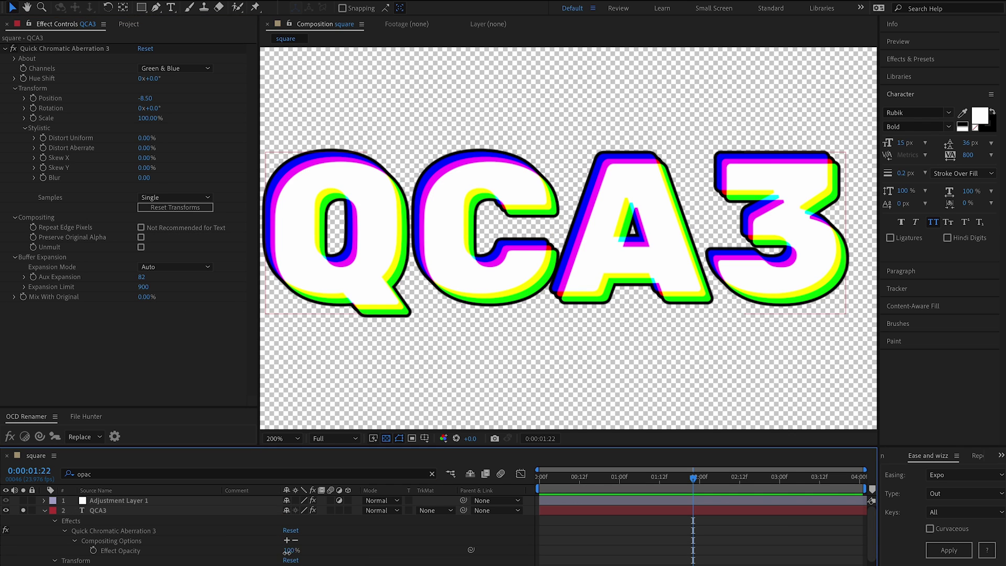
pyautogui.moveTo(287, 552)
pyautogui.mouseDown()
pyautogui.moveTo(202, 557)
pyautogui.moveTo(304, 553)
pyautogui.moveTo(270, 553)
pyautogui.moveTo(277, 559)
pyautogui.mouseUp()
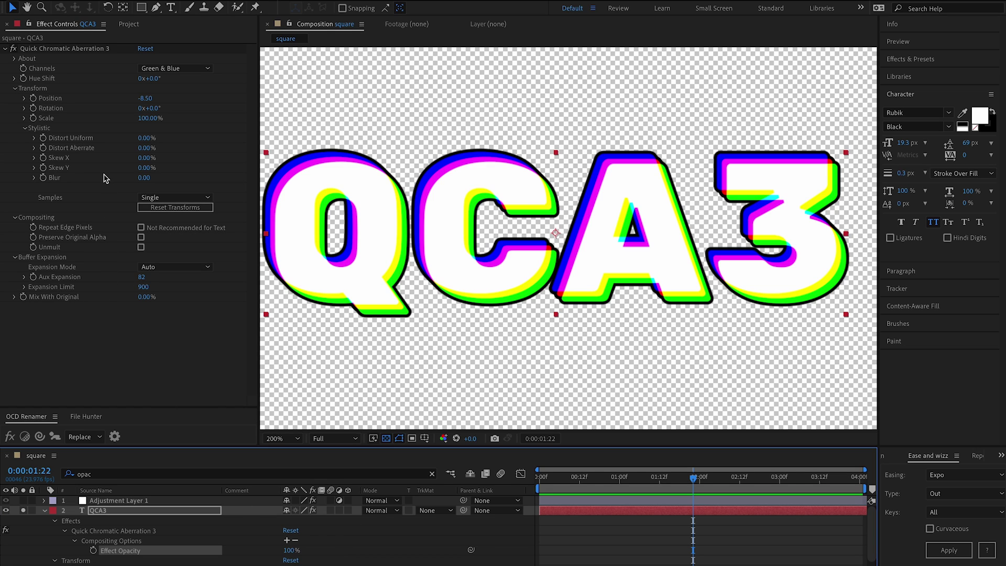
pyautogui.click(59, 313)
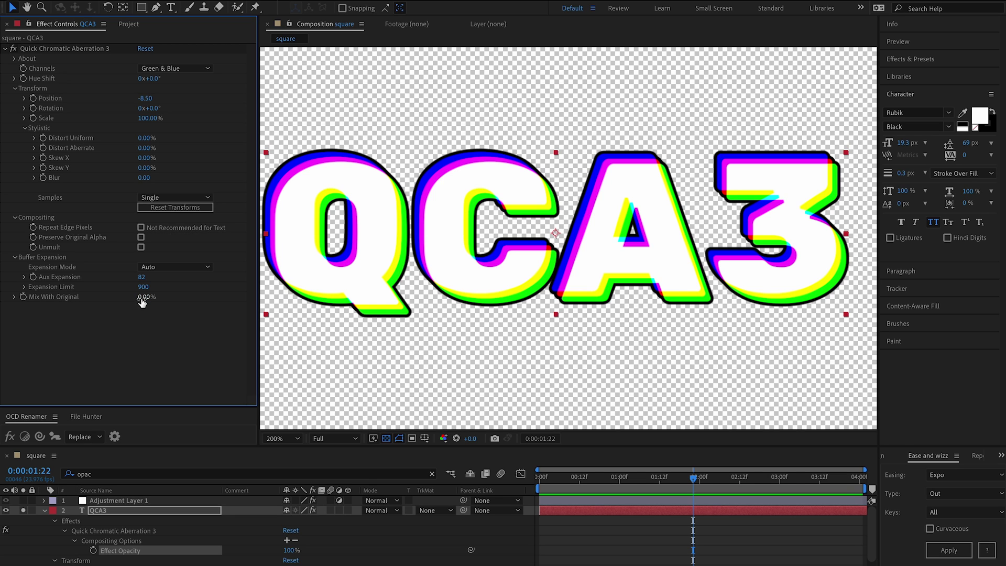
# Set Distort Uniform on the QCA3 text to 37% and test Mix With Original at 100% before returning it to 0%.
pyautogui.moveTo(147, 138); pyautogui.dragTo(168, 138)
pyautogui.scroll(-1, 382, 196)
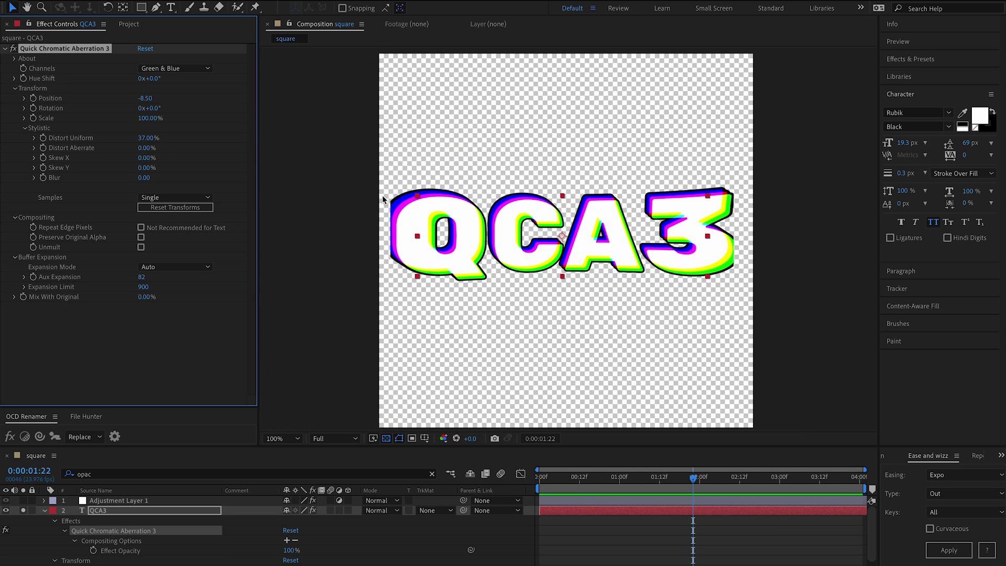
pyautogui.click(139, 297)
pyautogui.write('100')
pyautogui.press('Return')
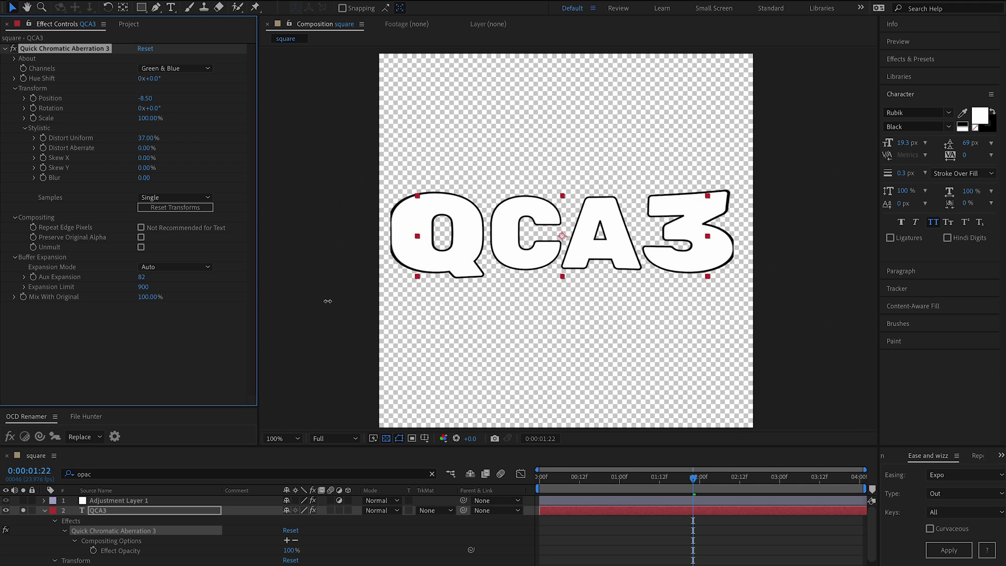
pyautogui.moveTo(328, 301); pyautogui.dragTo(262, 301)
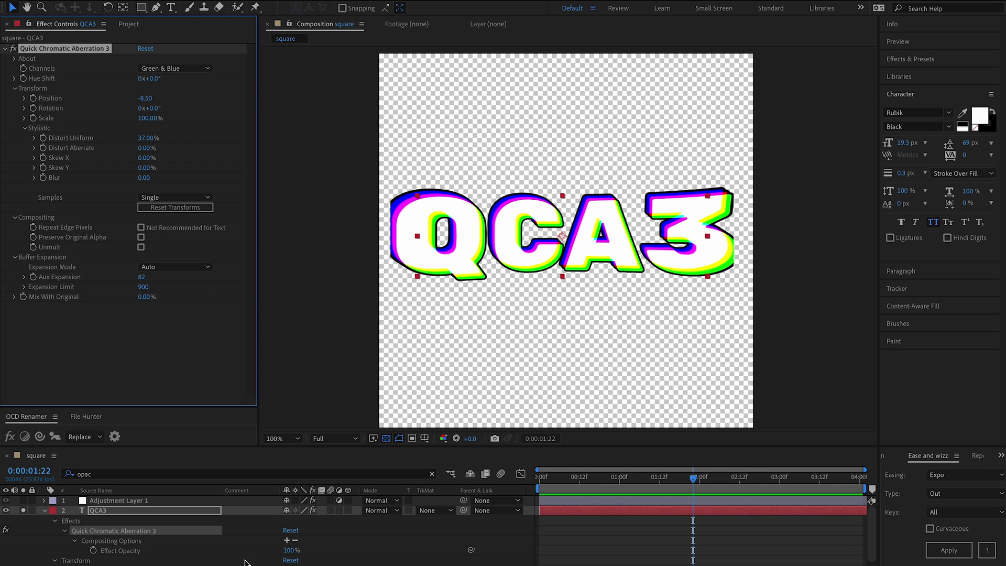
# Try an Effect Opacity of 50% on the QCA3 text's chromatic aberration and inspect the blended letters.
pyautogui.moveTo(286, 556); pyautogui.dragTo(218, 554)
pyautogui.click(285, 552)
pyautogui.write('50')
pyautogui.press('Return')
pyautogui.moveTo(413, 307); pyautogui.dragTo(388, 305)
pyautogui.click(475, 228)
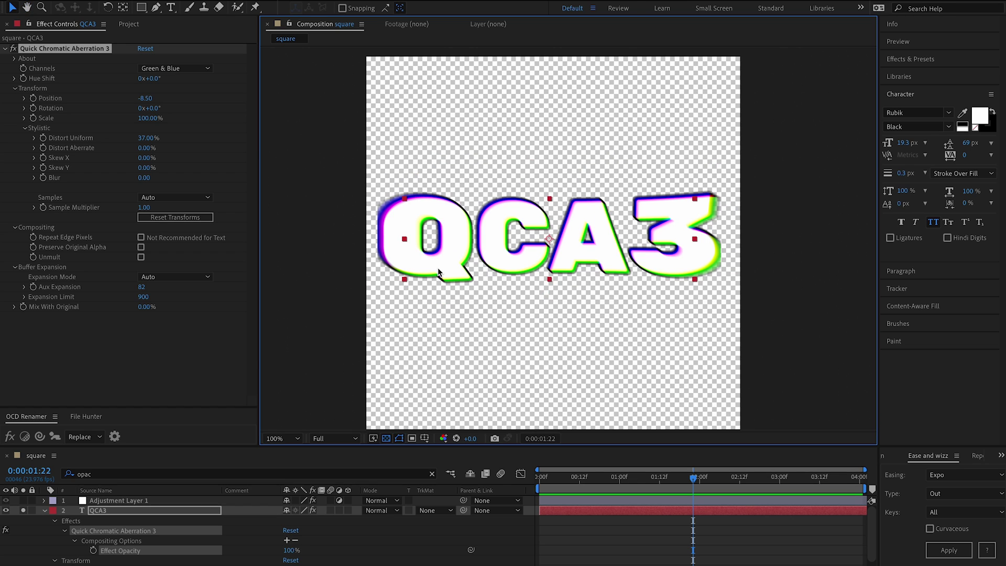
# Set Mix With Original to 50% for the QCA3 text and inspect the letter edges.
pyautogui.click(138, 312)
pyautogui.click(140, 310)
pyautogui.write('50')
pyautogui.press('Return')
pyautogui.click(301, 284)
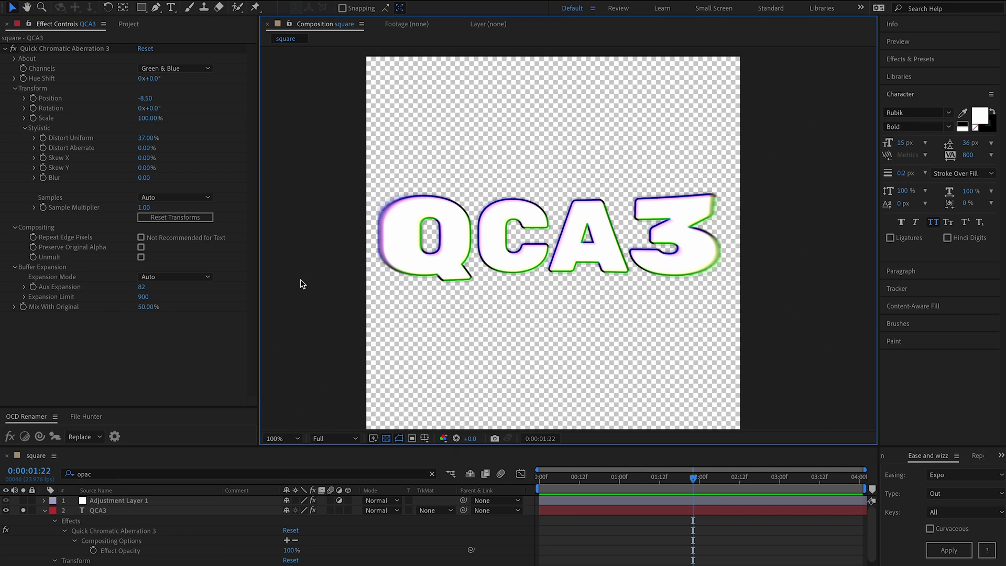
pyautogui.click(481, 261)
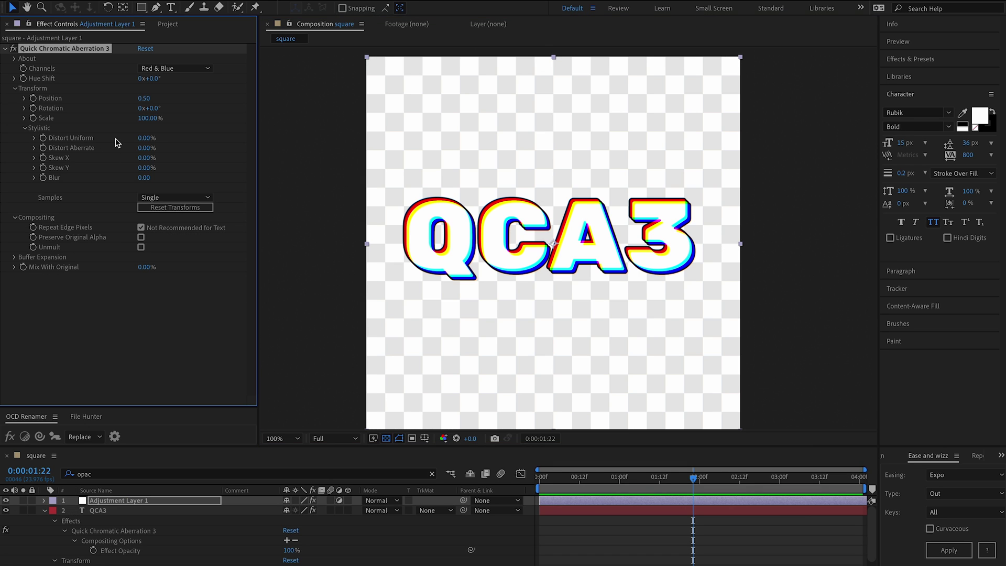
# Set Distort Uniform to 19% and Distort Aberrate to 3% for Adjustment Layer 1.
pyautogui.moveTo(147, 138); pyautogui.dragTo(158, 138)
pyautogui.click(572, 209)
pyautogui.moveTo(571, 210); pyautogui.dragTo(561, 237)
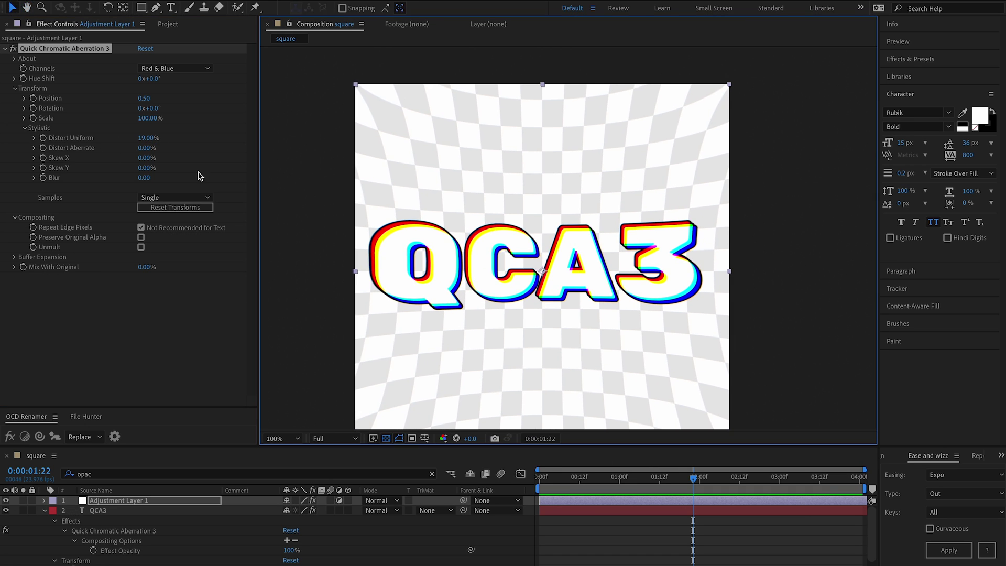
pyautogui.moveTo(145, 149); pyautogui.dragTo(148, 150)
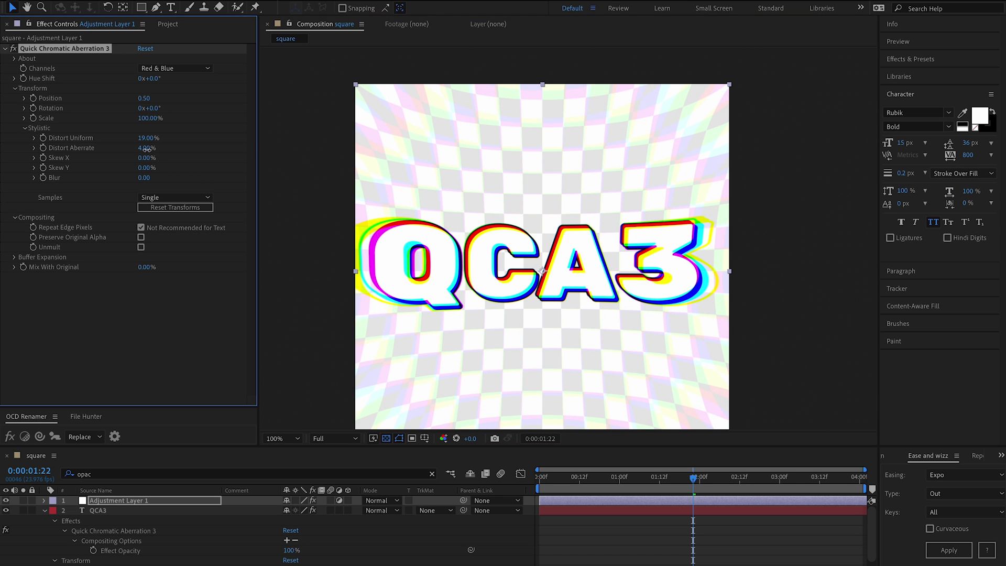
# Set Samples to Auto and Channels to Green & Blue for Adjustment Layer 1.
pyautogui.click(149, 197)
pyautogui.click(164, 230)
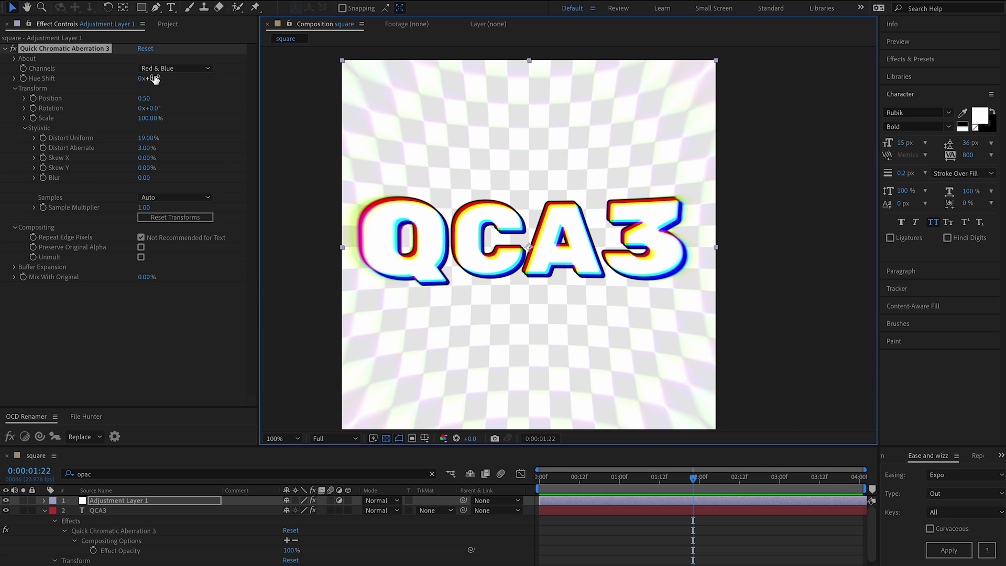
pyautogui.click(173, 68)
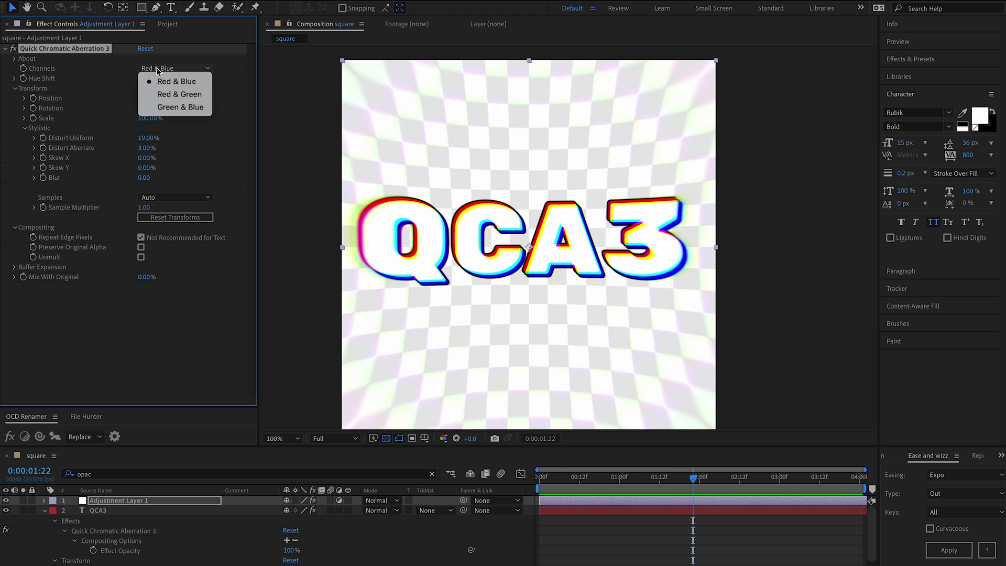
pyautogui.click(168, 105)
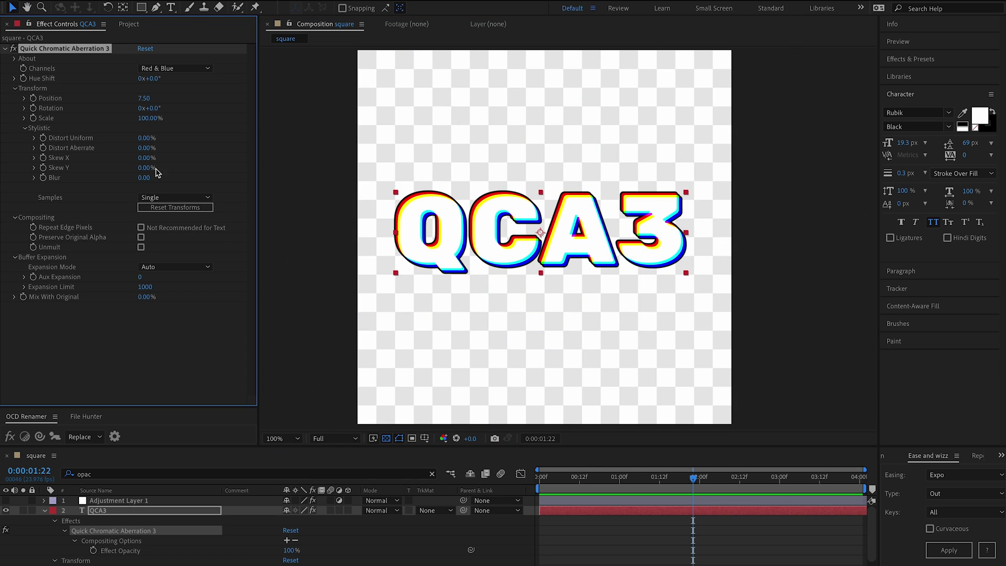
# Open the plugin's support page from the effect's About section and expand its Frequently Asked Questions.
pyautogui.click(11, 60)
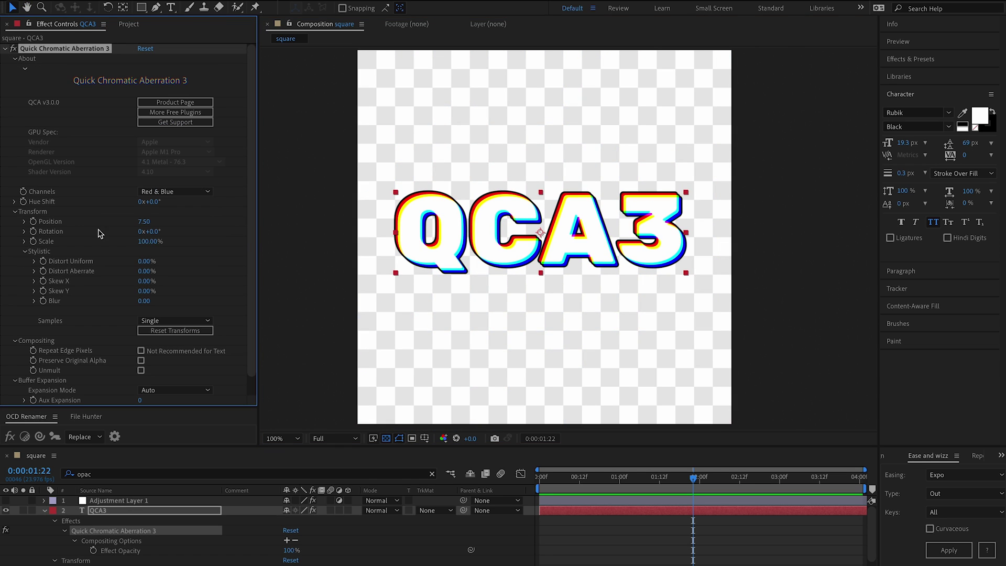
pyautogui.click(148, 124)
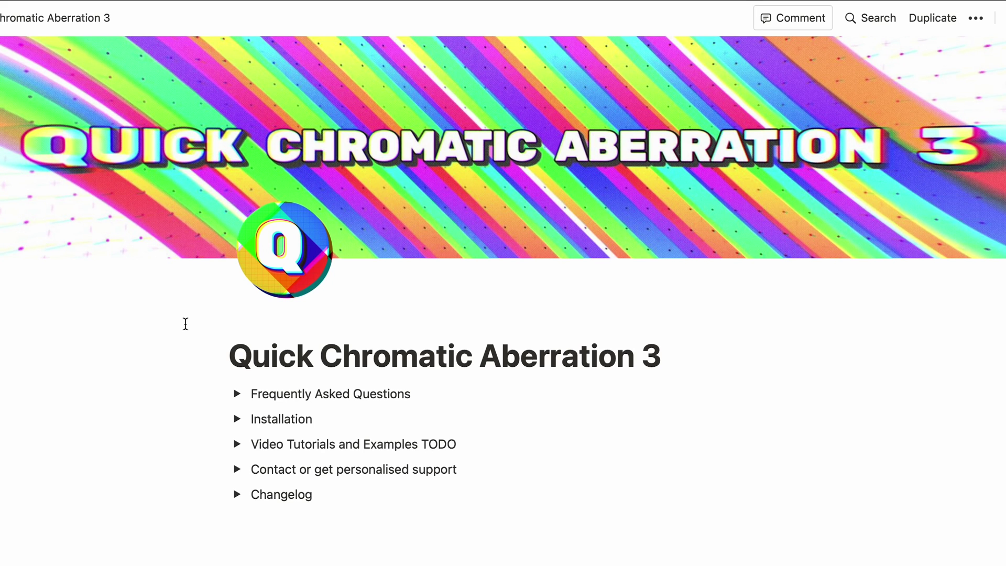
pyautogui.click(236, 394)
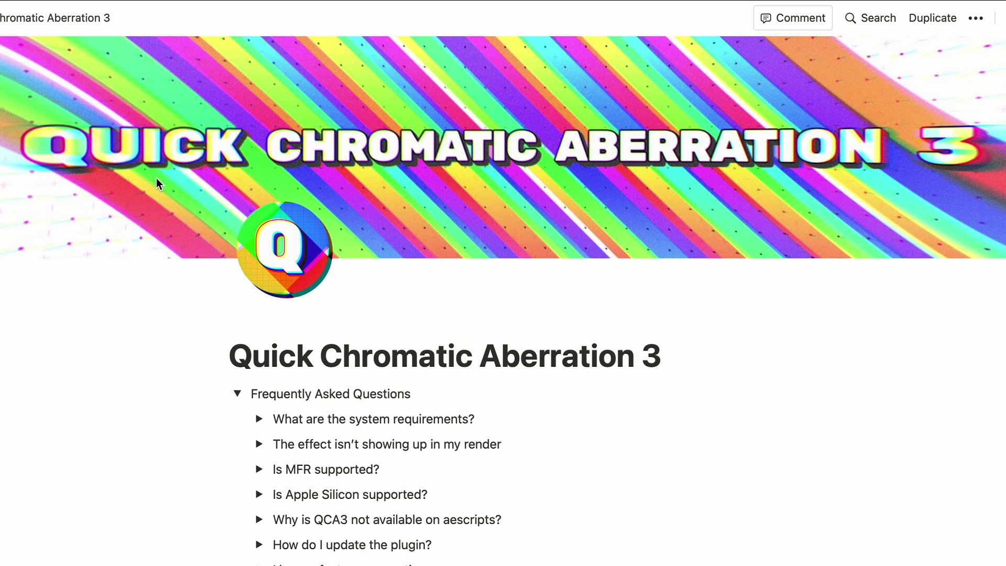